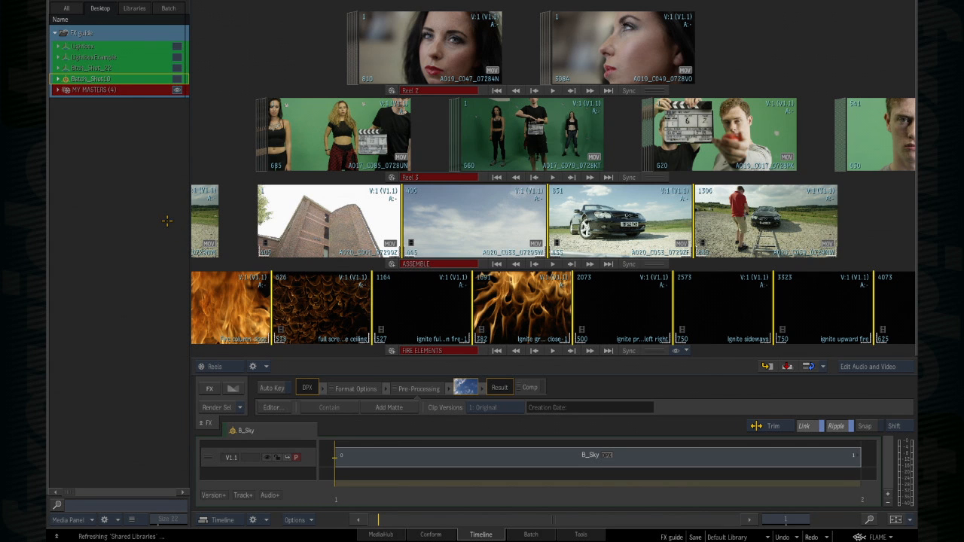
- Expand the MY MASTERS reel group to view its reels and collapse it again
click(144, 90)
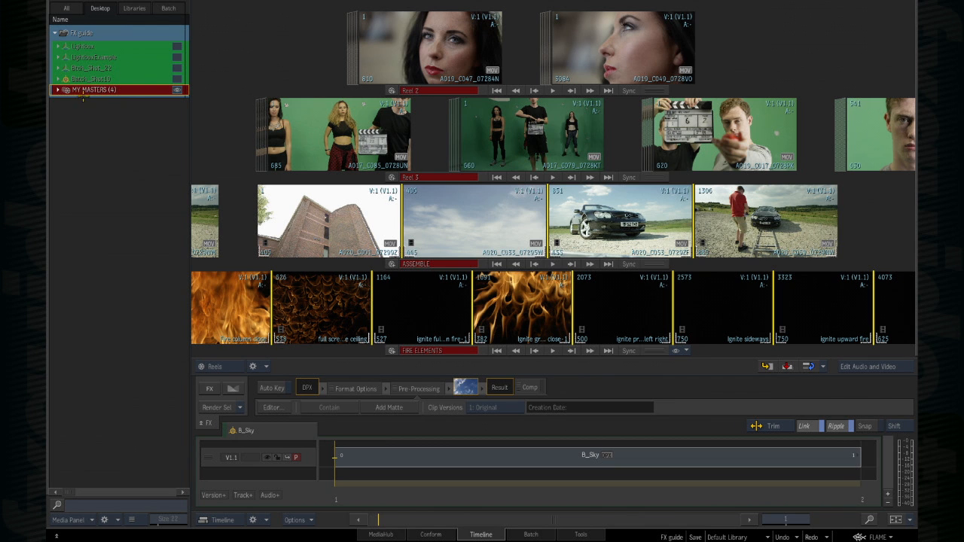
click(56, 89)
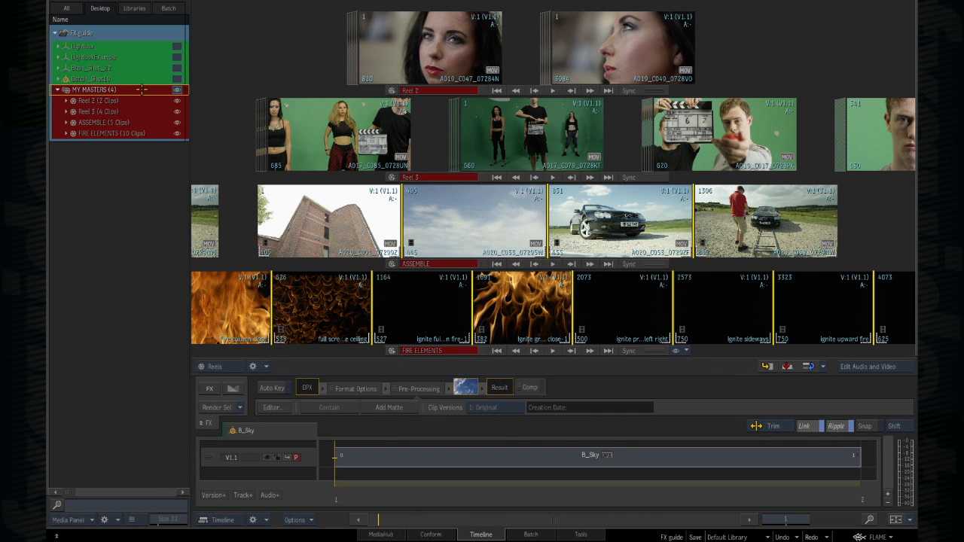
click(58, 89)
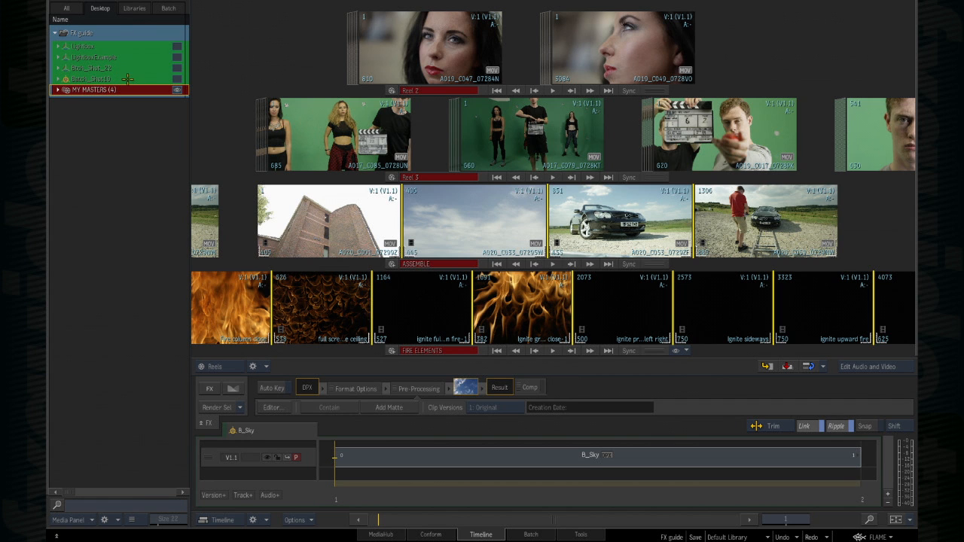
- Open the Batch_Shot10 batch group from the desktop's list of batch groups
click(130, 79)
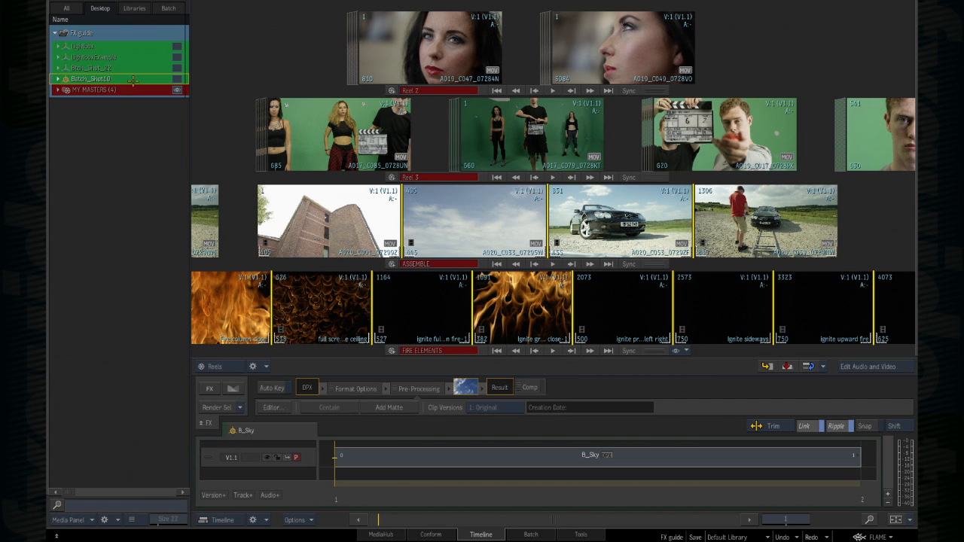
click(90, 68)
click(94, 58)
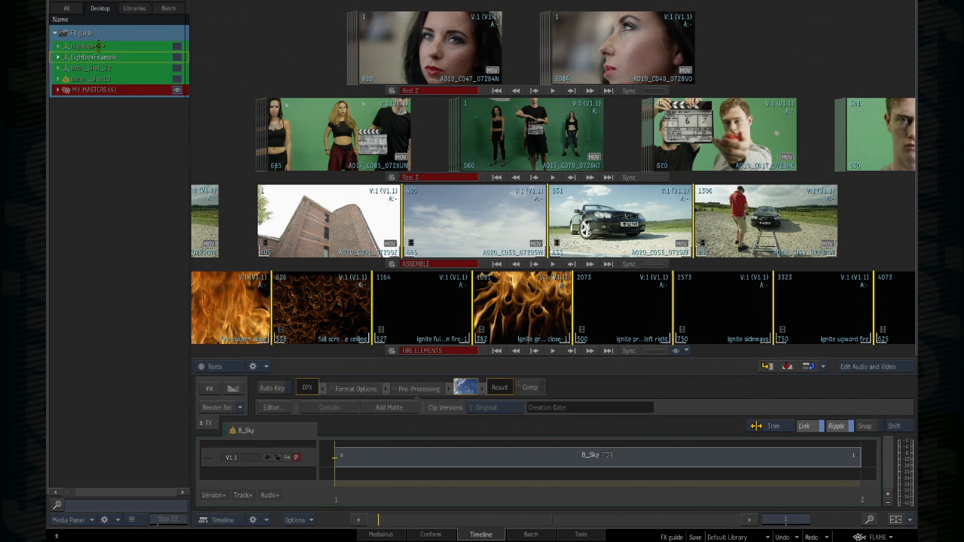
click(120, 79)
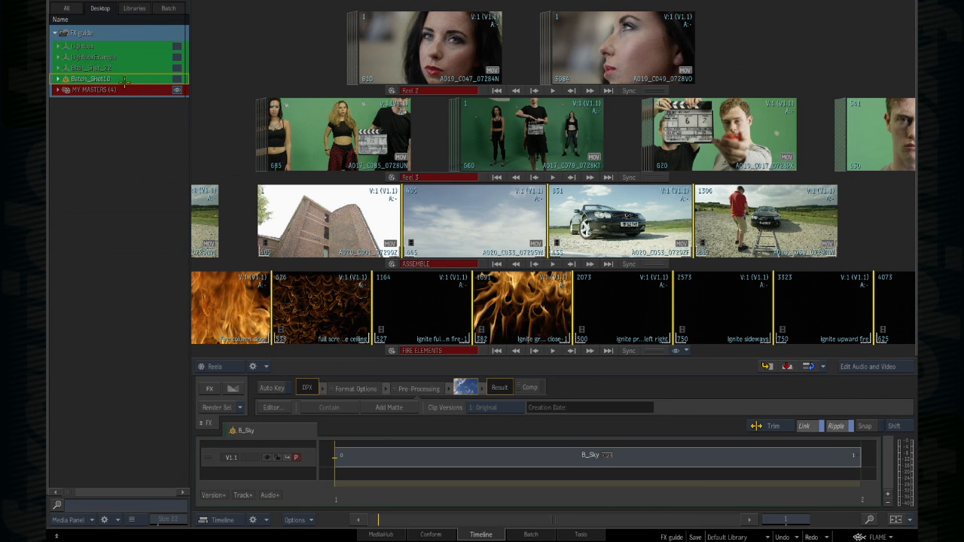
double_click(120, 79)
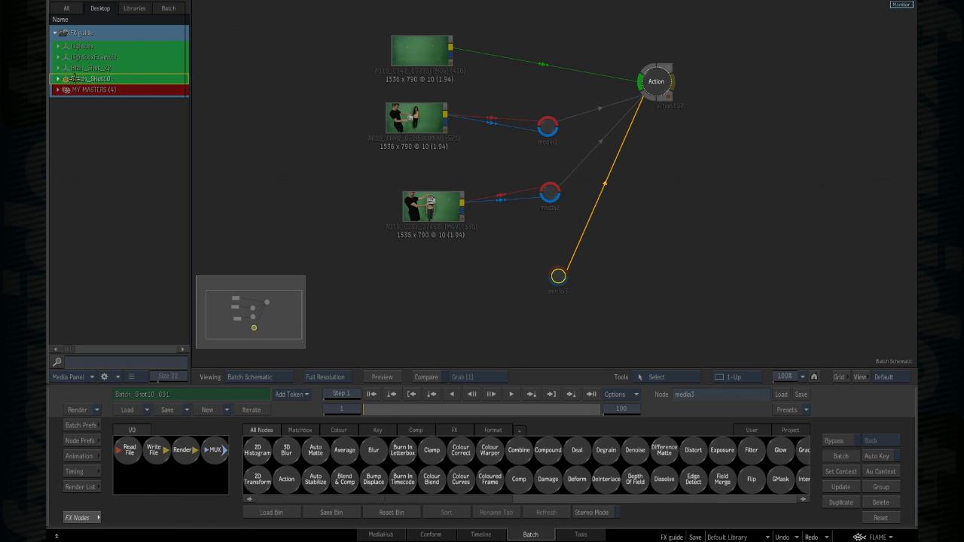
- View the schematics of the Btch_Shot_22, LightboxExample and Lightbox batch groups in turn
double_click(148, 67)
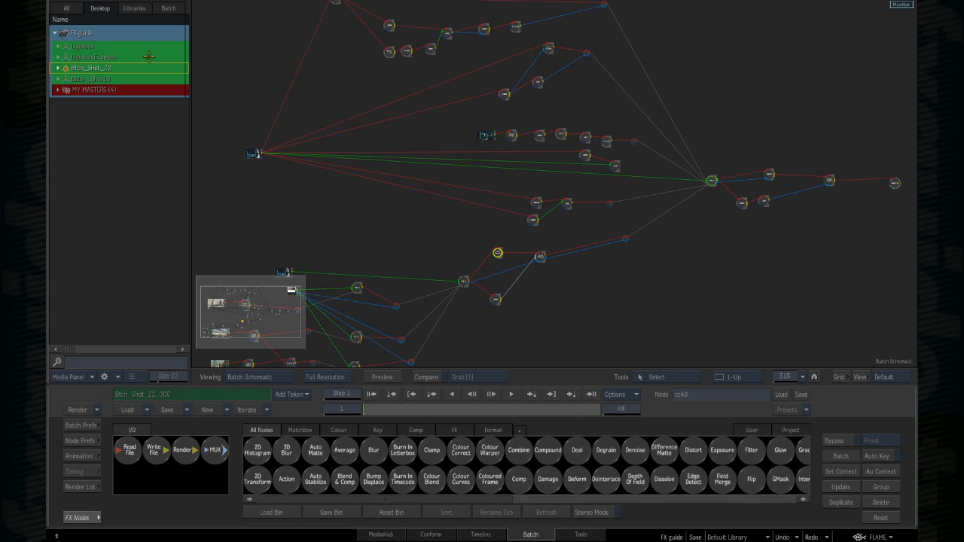
double_click(138, 57)
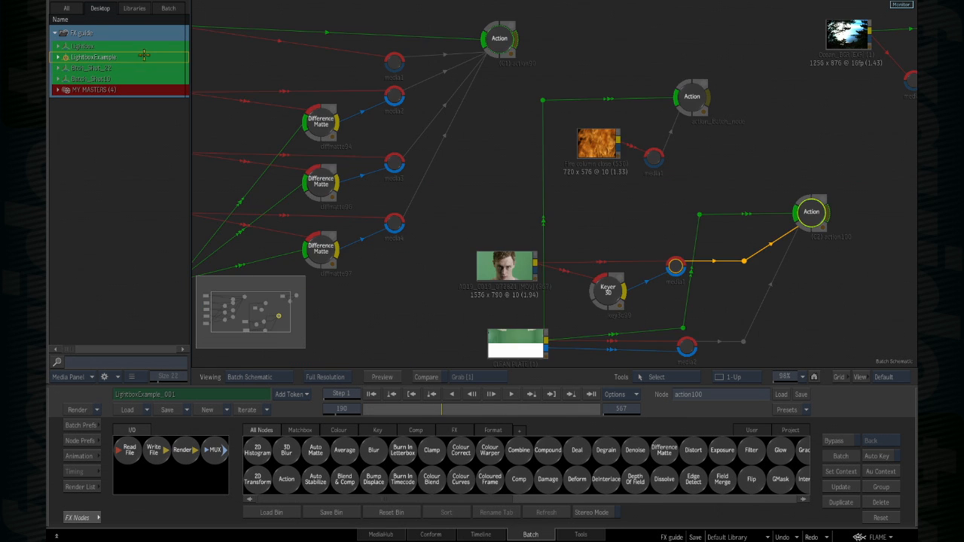
double_click(147, 46)
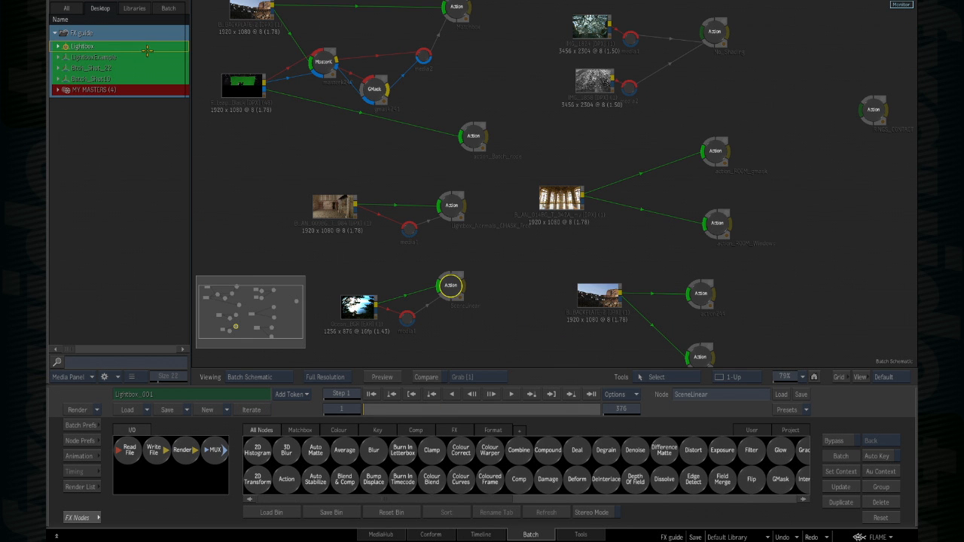
- Switch back and forth between LightboxExample and Btch_Shot_22, finishing on the Batch_Shot10 schematic
double_click(147, 60)
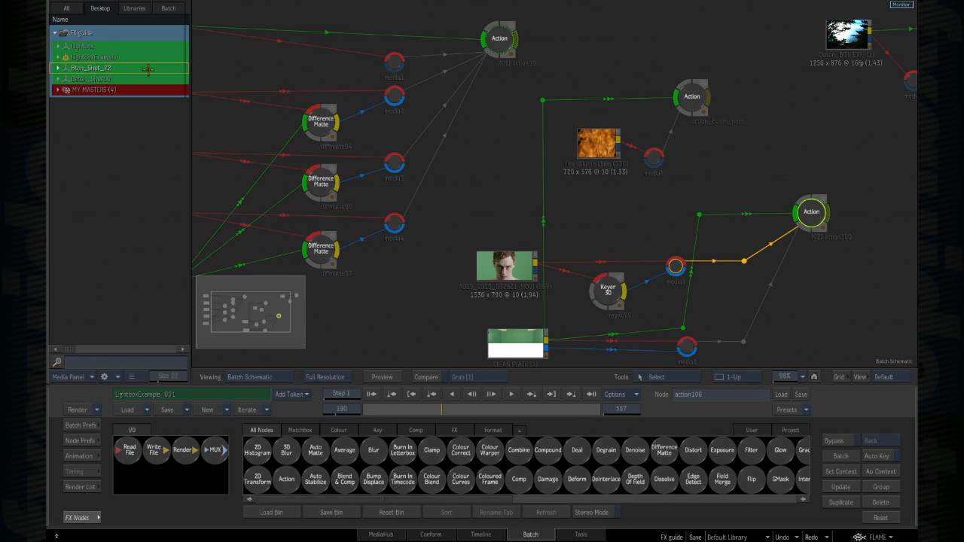
double_click(149, 69)
double_click(151, 78)
double_click(151, 69)
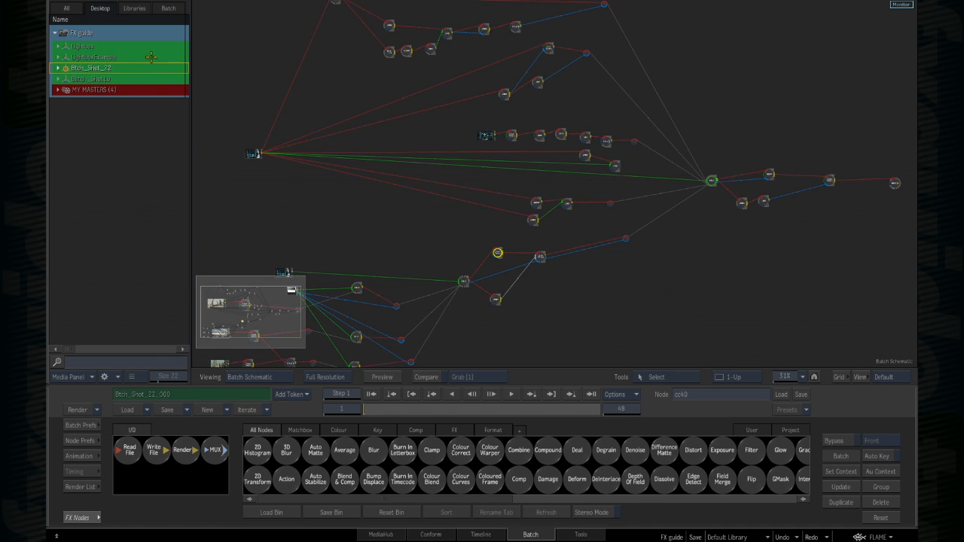
double_click(148, 58)
double_click(149, 68)
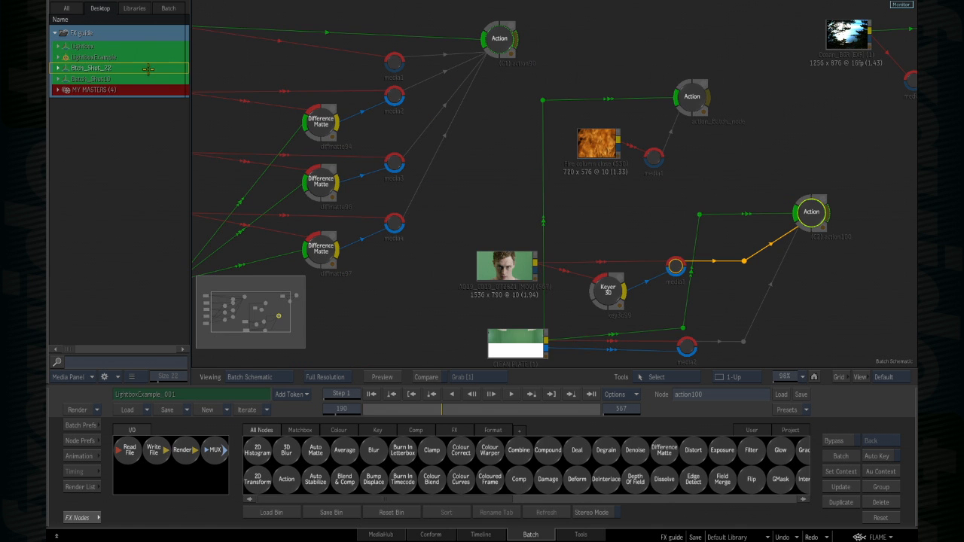
double_click(150, 78)
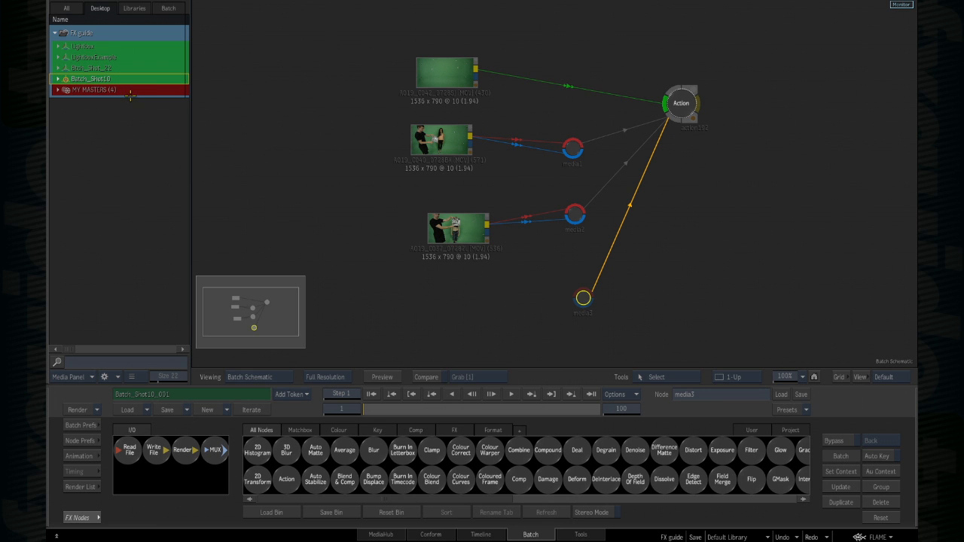
- View the Btch_Shot_22 and LightboxExample schematics once more and return to Batch_Shot10
double_click(151, 68)
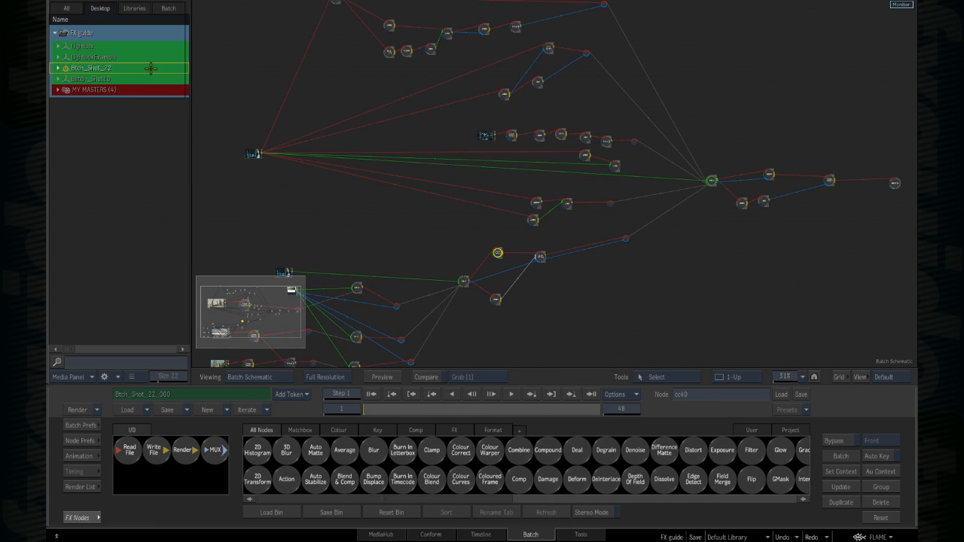
double_click(154, 57)
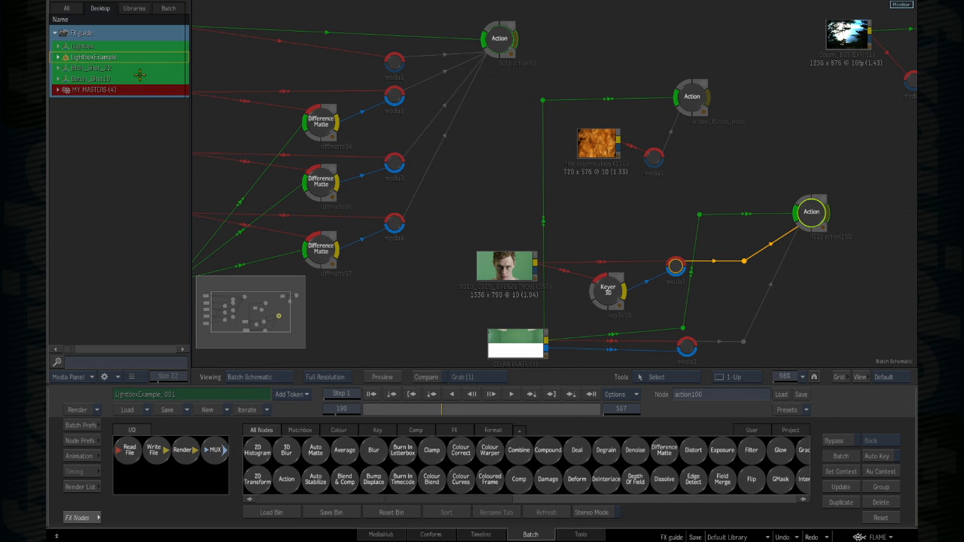
double_click(129, 79)
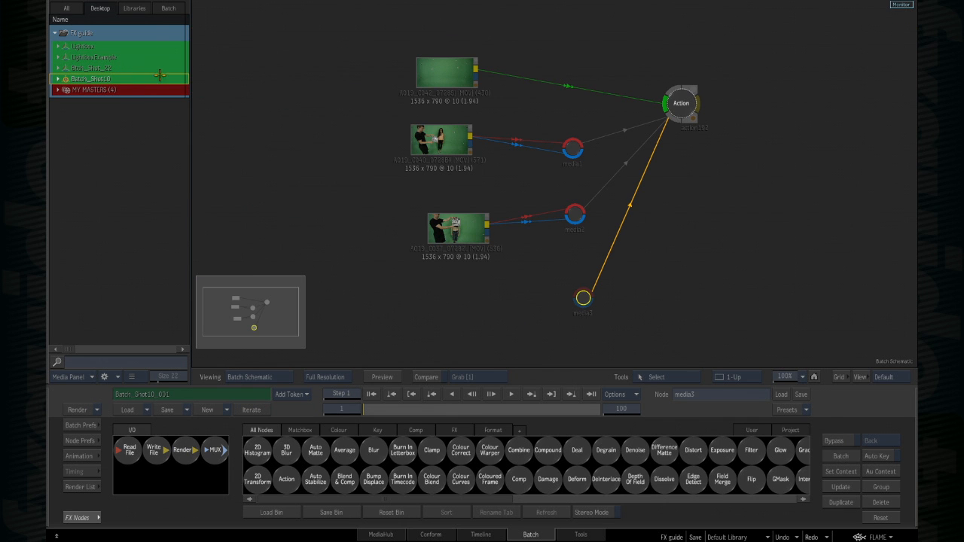
- List only the current batch group's contents, expand Batch_Shot10_001 and the Batch Shelf, and select Batch_Shot10_001
click(173, 6)
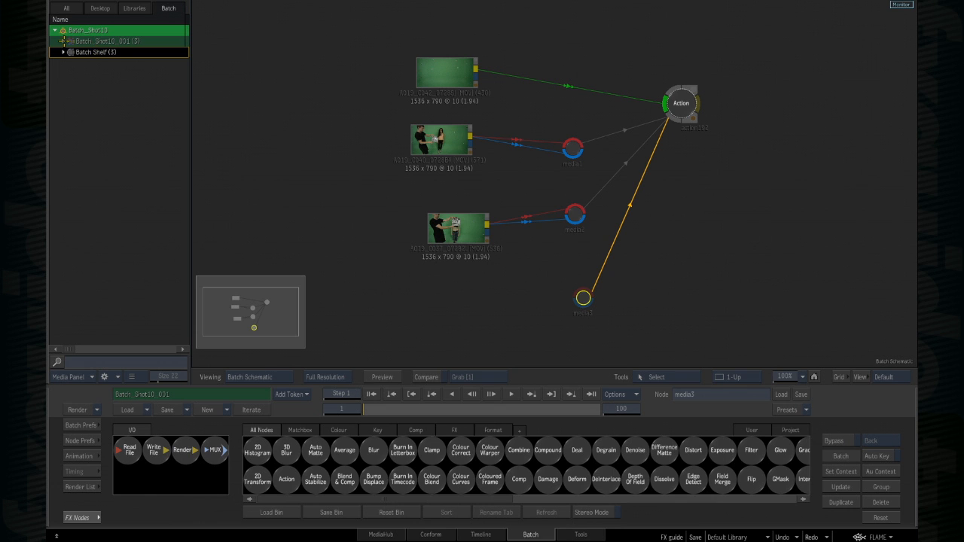
click(63, 41)
click(64, 84)
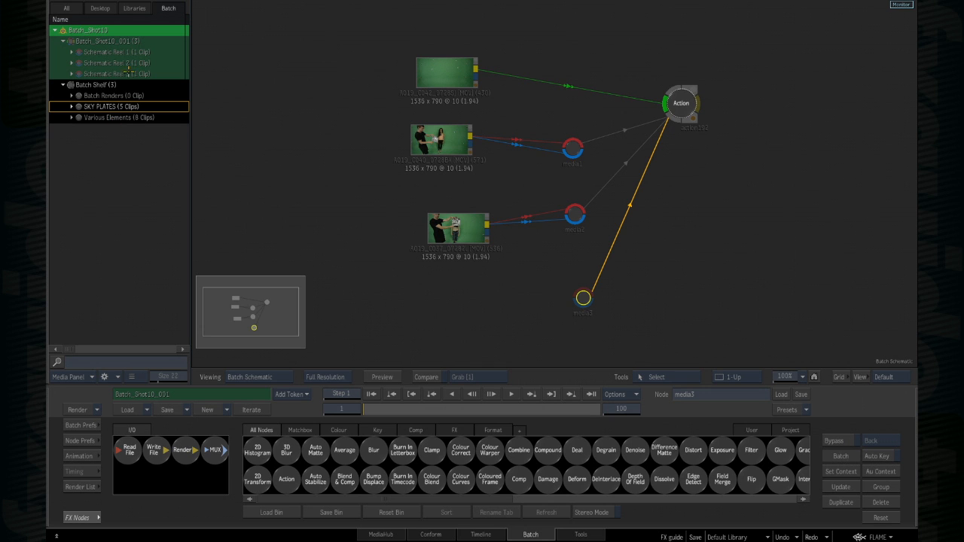
click(157, 41)
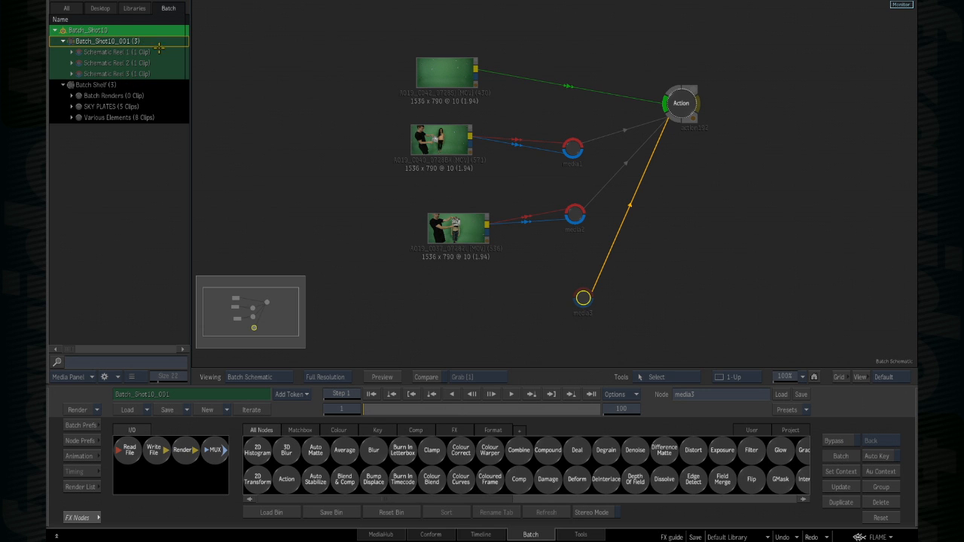
- Reposition the A019_C042_0728SJ clip node slightly in the schematic and open the clip in its reel
click(446, 65)
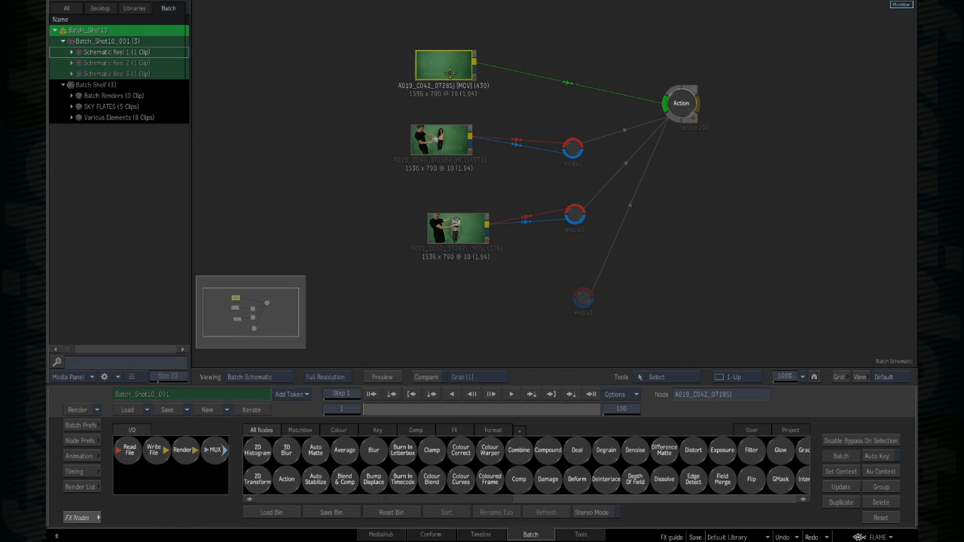
drag(452, 78, 457, 83)
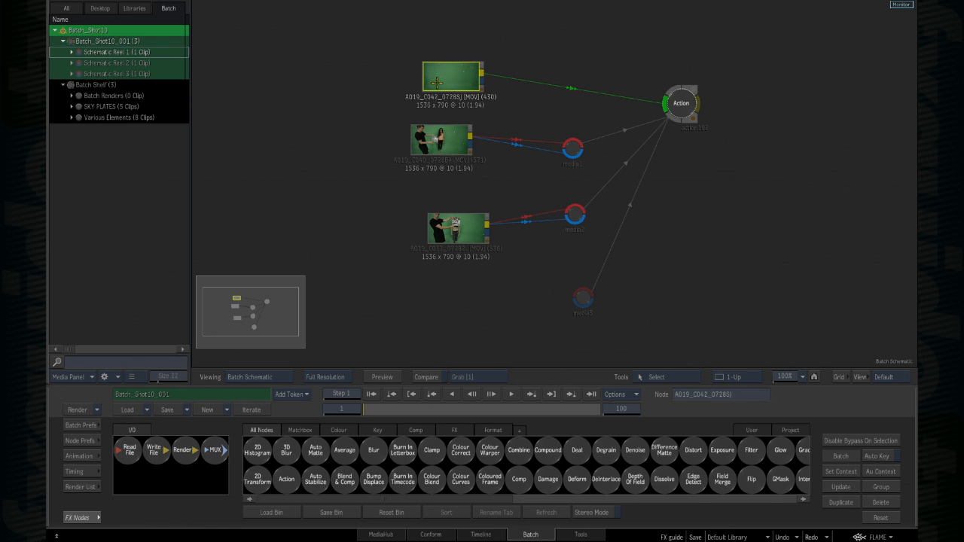
double_click(452, 73)
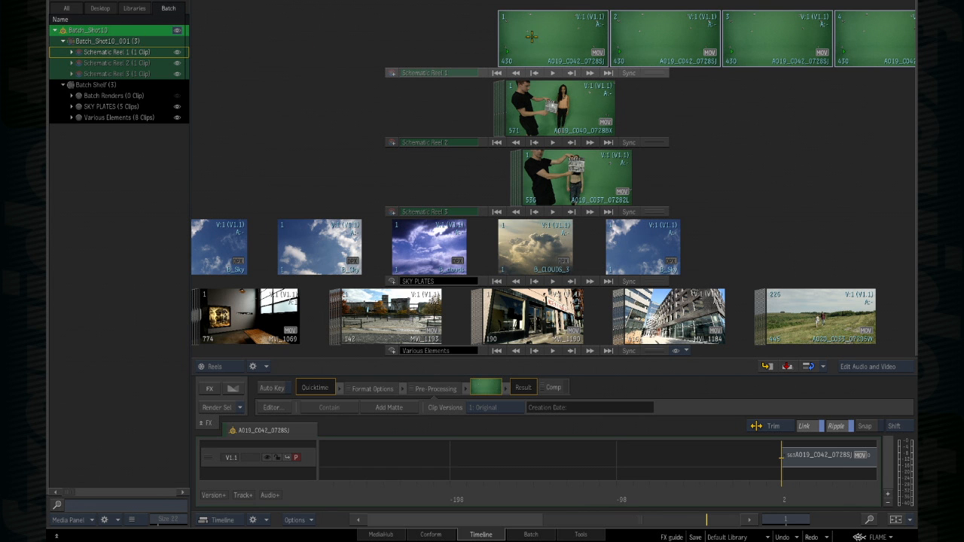
- Scrub A019_C042_0728SJ to frame 430, slide through the SKY PLATES and Various Elements reels, and return to the batch schematic
mouse_move(544, 37)
mouse_down()
mouse_move(477, 31)
mouse_move(401, 85)
mouse_move(431, 71)
mouse_move(385, 33)
mouse_move(551, 45)
mouse_up()
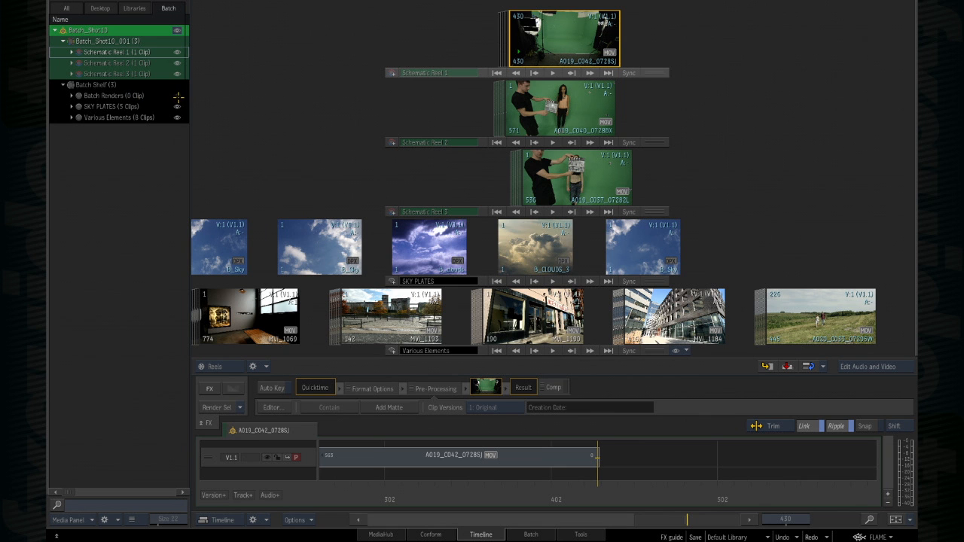
drag(374, 239, 487, 235)
drag(663, 318, 720, 317)
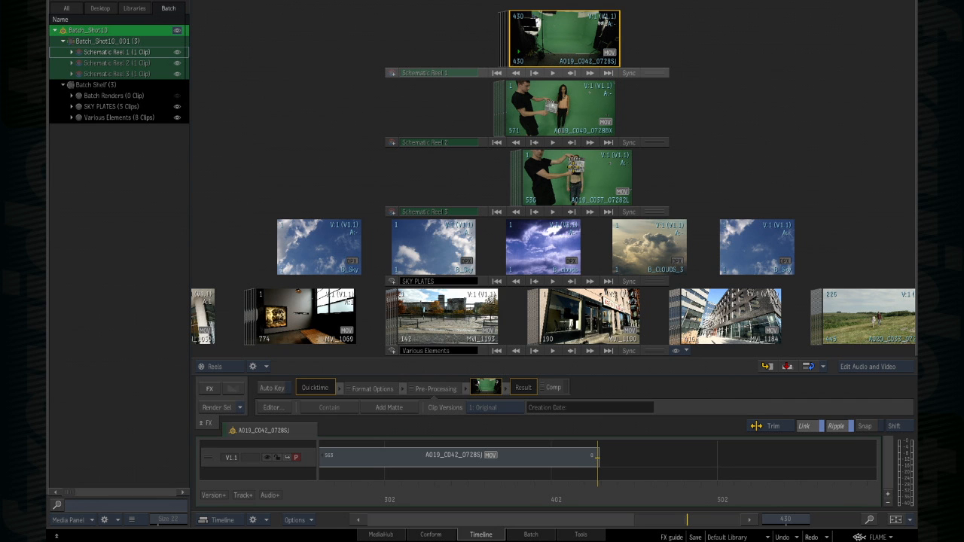
drag(563, 34, 559, 33)
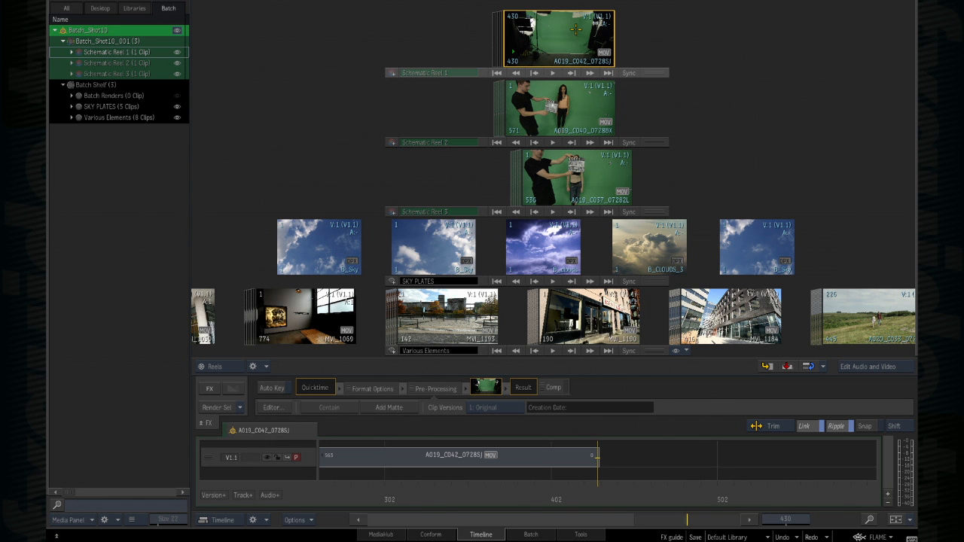
key(shift+4)
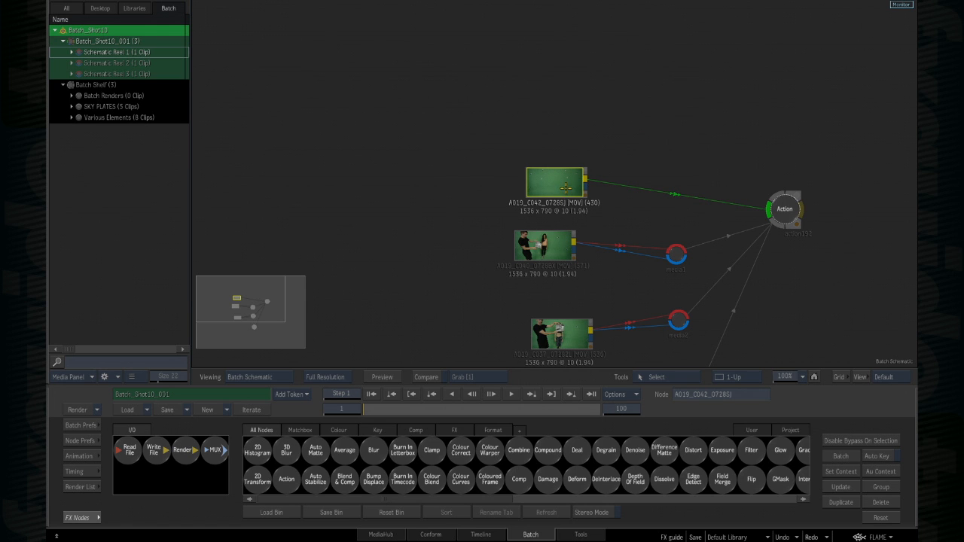
- Open the A019_C040_0728BX clip from the schematic in its reel and return to the batch schematic
click(552, 247)
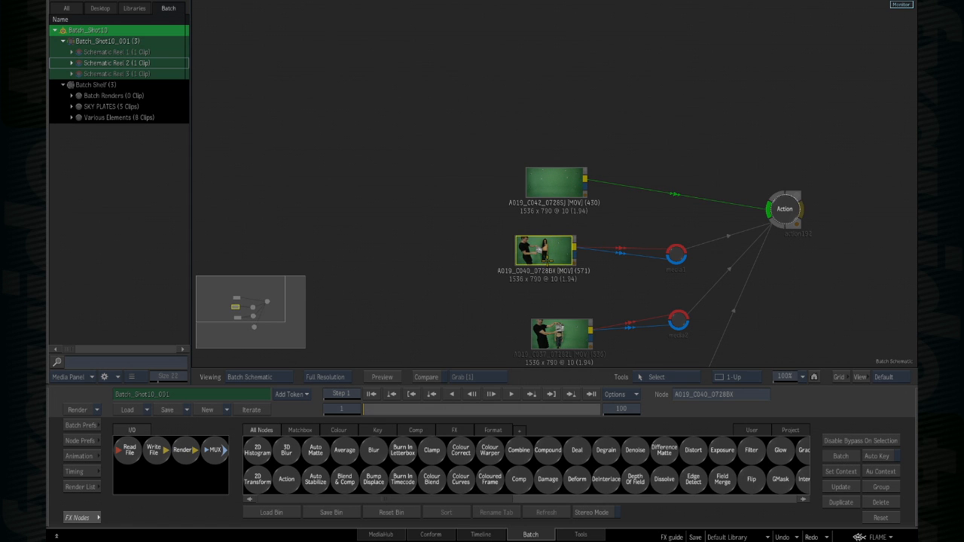
double_click(549, 255)
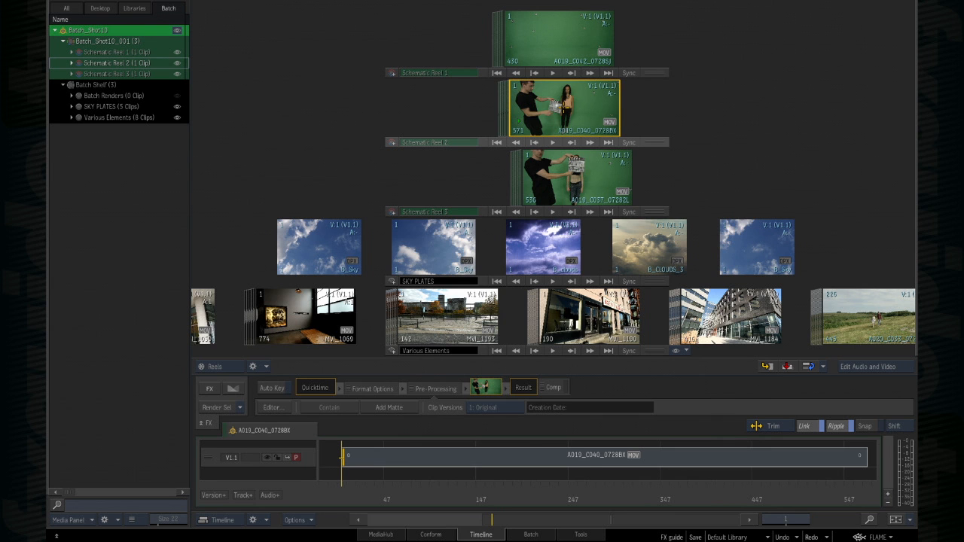
key(Escape)
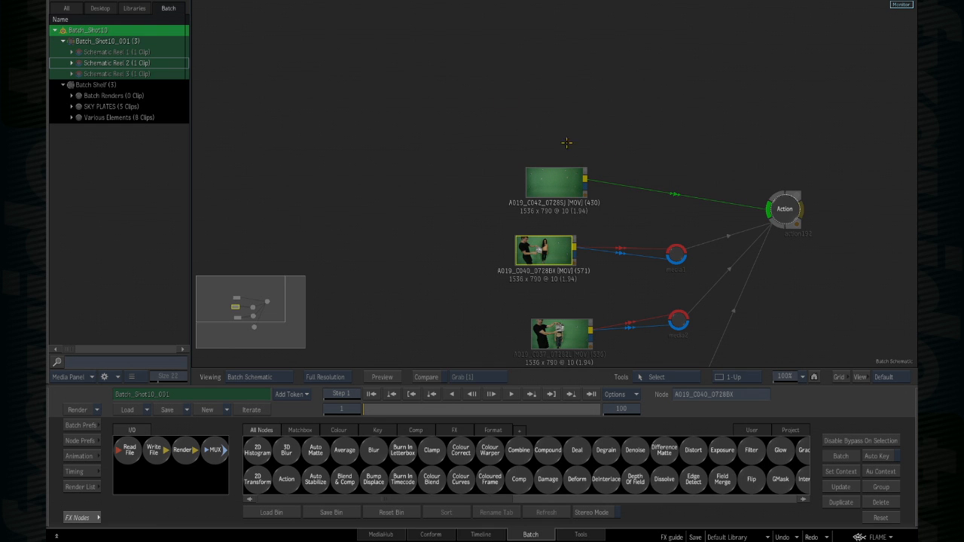
- Reposition the A019_C040_0728BX clip node beneath the A019_C042_0728SJ node
drag(663, 218, 556, 93)
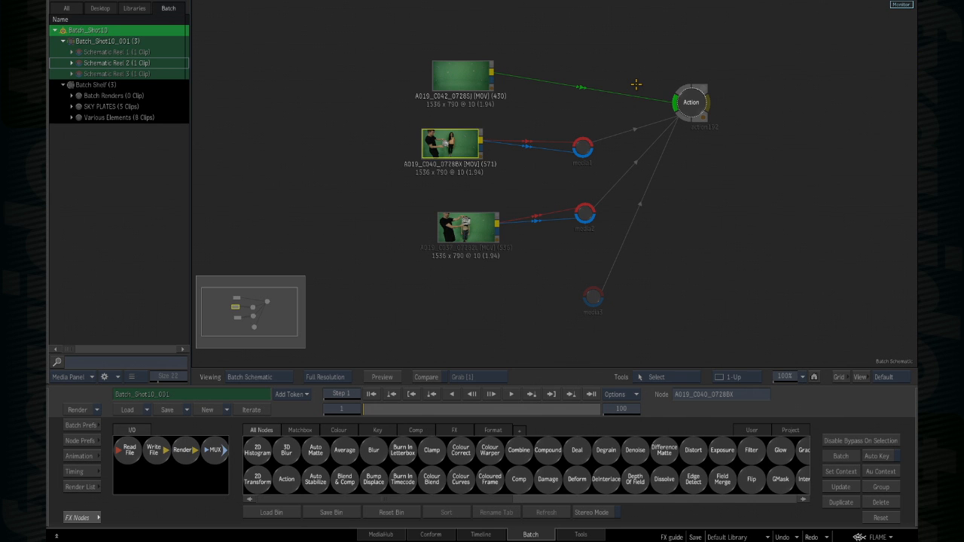
drag(442, 144, 454, 147)
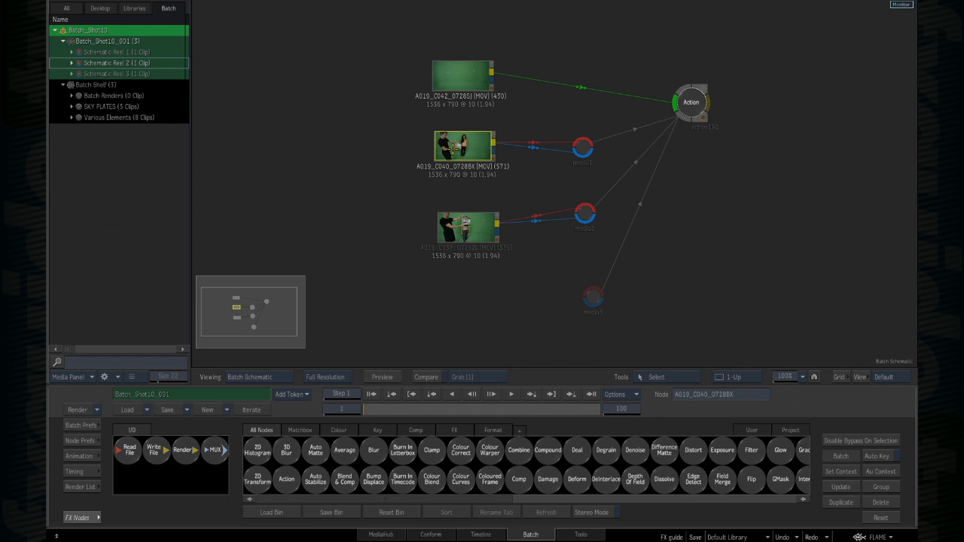
drag(468, 153, 467, 151)
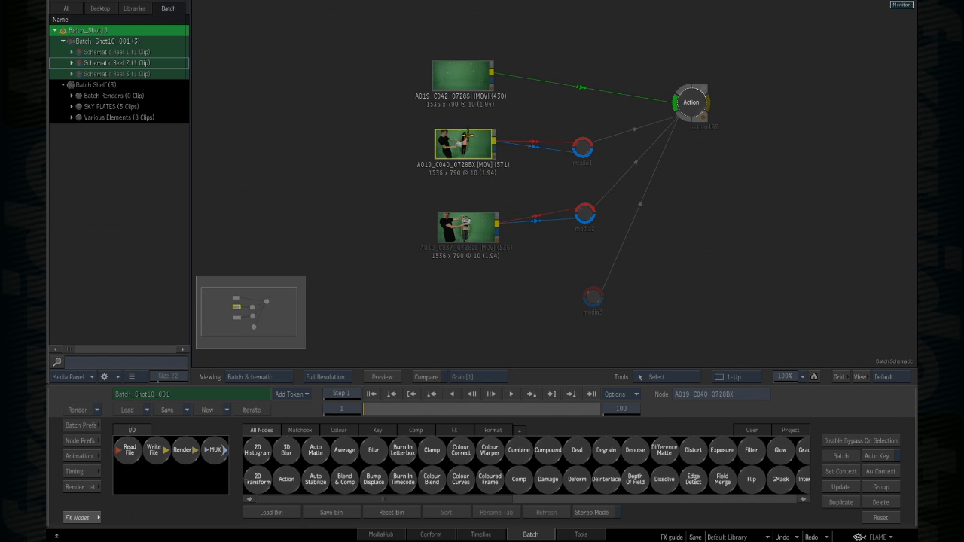
- Open the A019_C040_0728BX clip in its reel and spread it out into individual frames
double_click(467, 133)
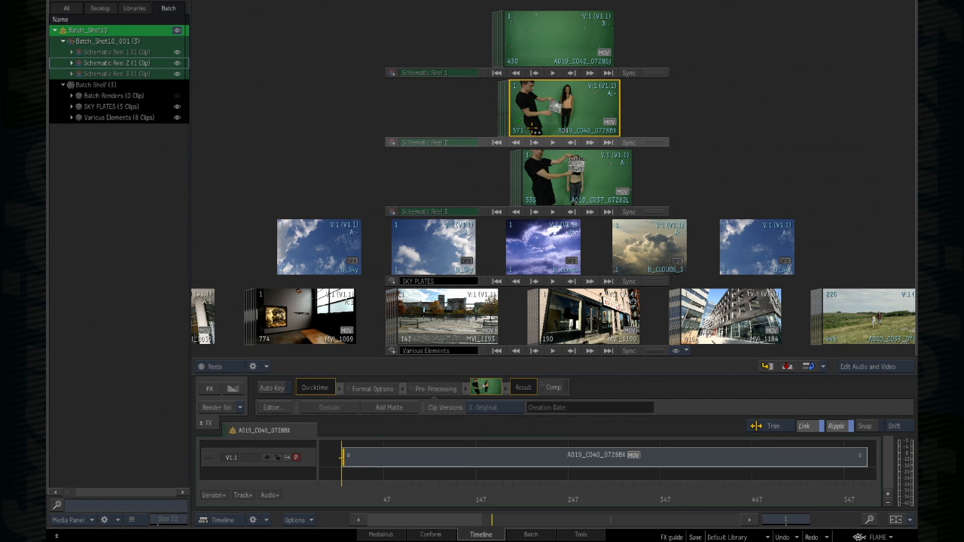
double_click(538, 128)
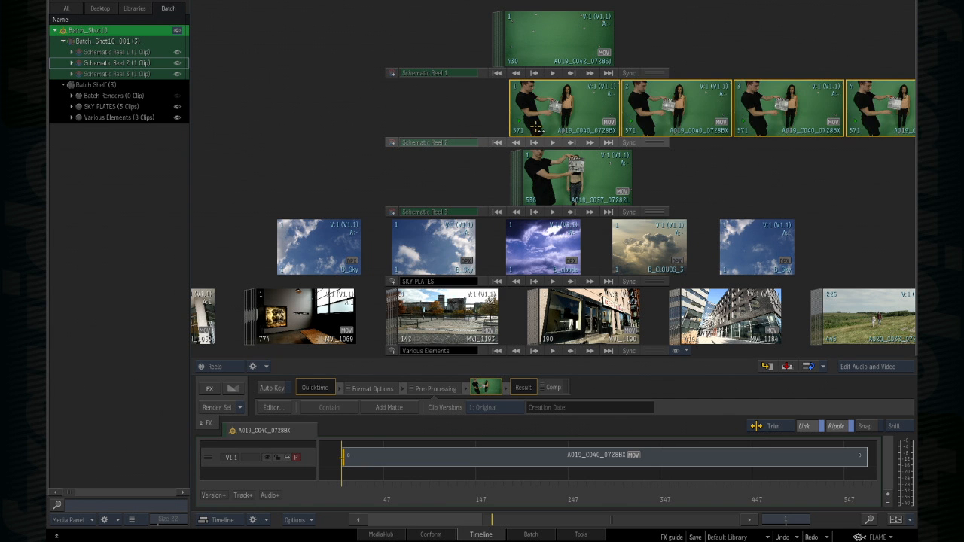
- Scrub A019_C040_0728BX to frame 246, cut away all frames before it, and return to the batch schematic
drag(537, 131, 593, 134)
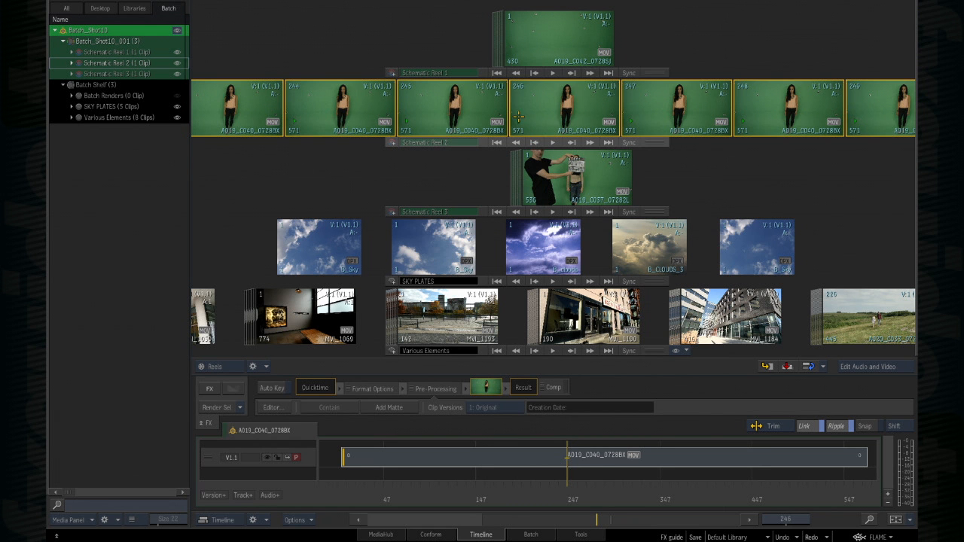
drag(519, 121, 475, 540)
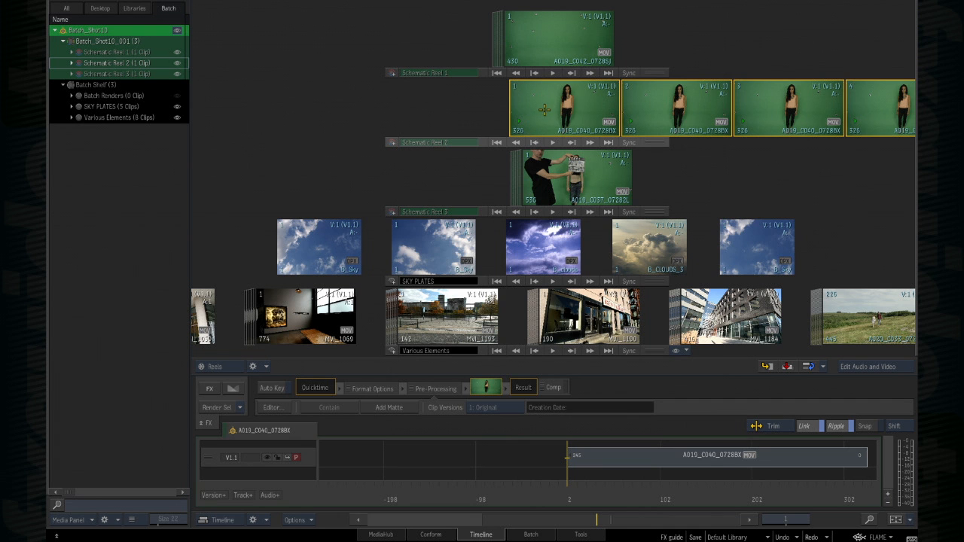
key(shift+4)
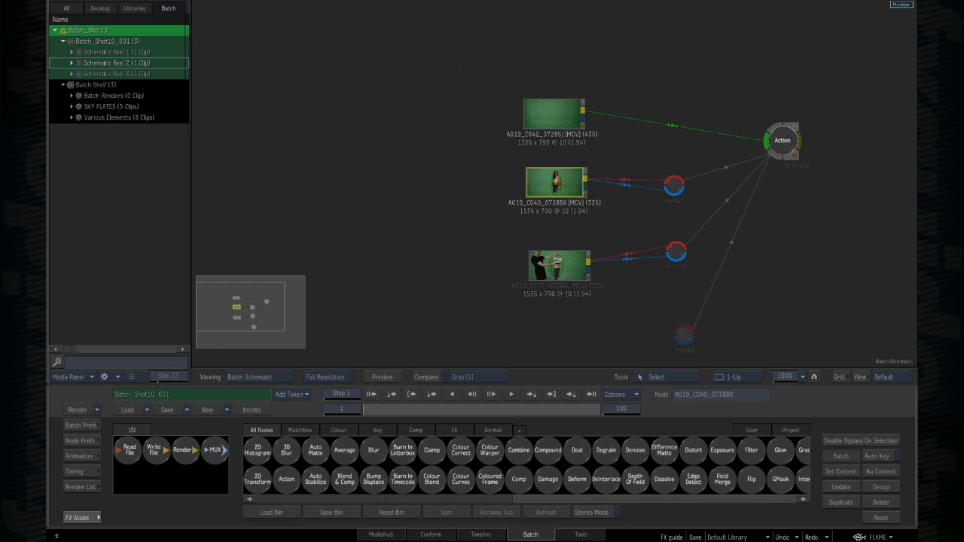
- Open the trimmed A019_C040_0728BX clip from its reel in the player, scrub to frame 123, and return to the reels
key(shift+3)
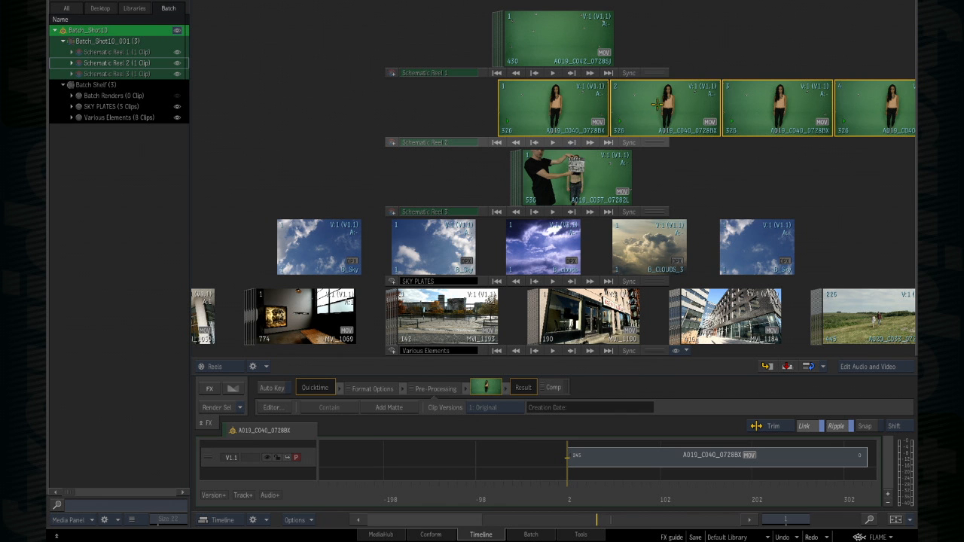
drag(772, 102, 568, 126)
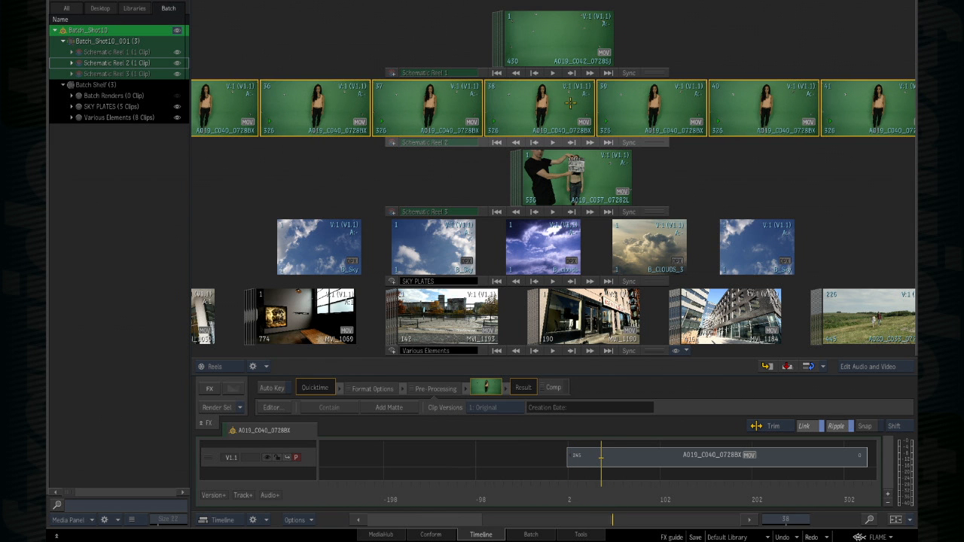
double_click(563, 97)
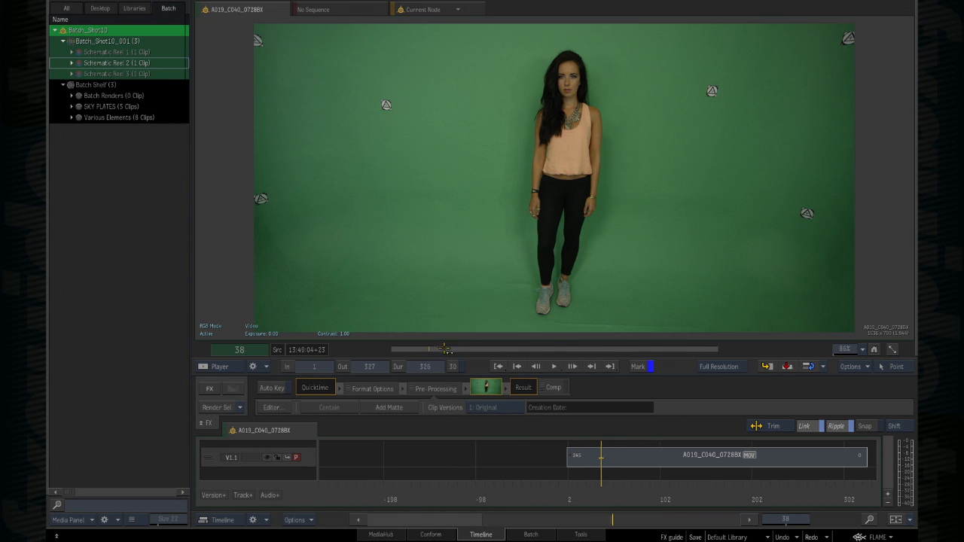
drag(437, 348, 516, 348)
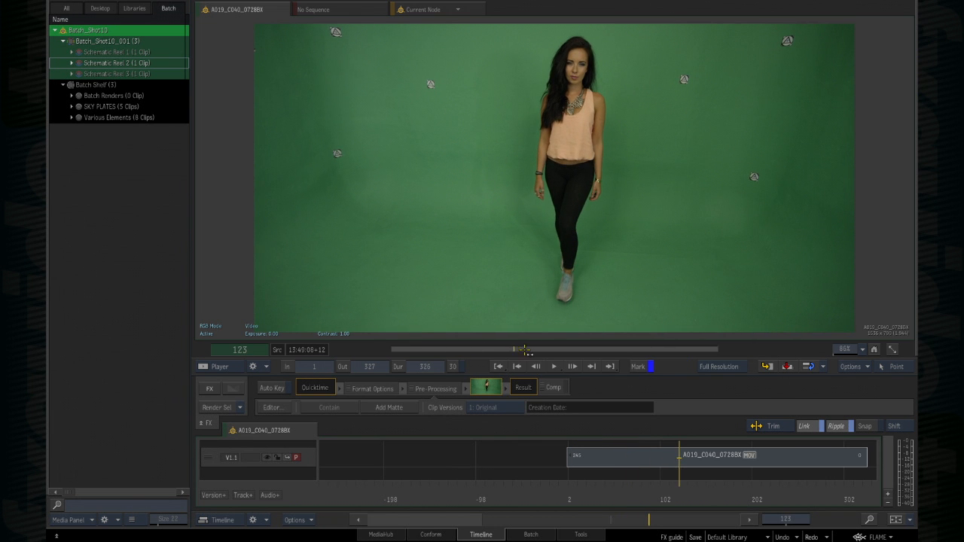
key(Escape)
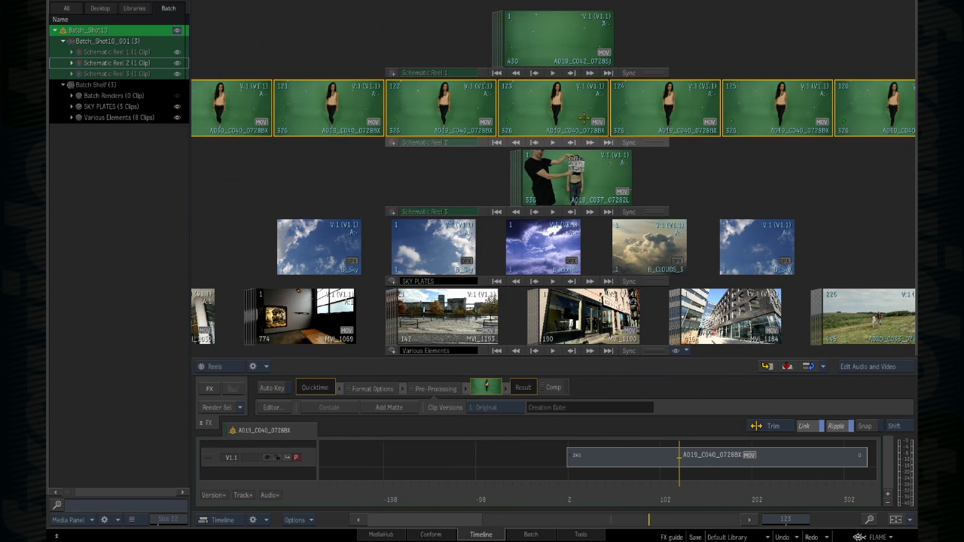
- Pull frame 123 of A019_C040_0728BX into Schematic Reel 3 as a single-frame clip and delete its node from the batch schematic
drag(579, 111, 671, 178)
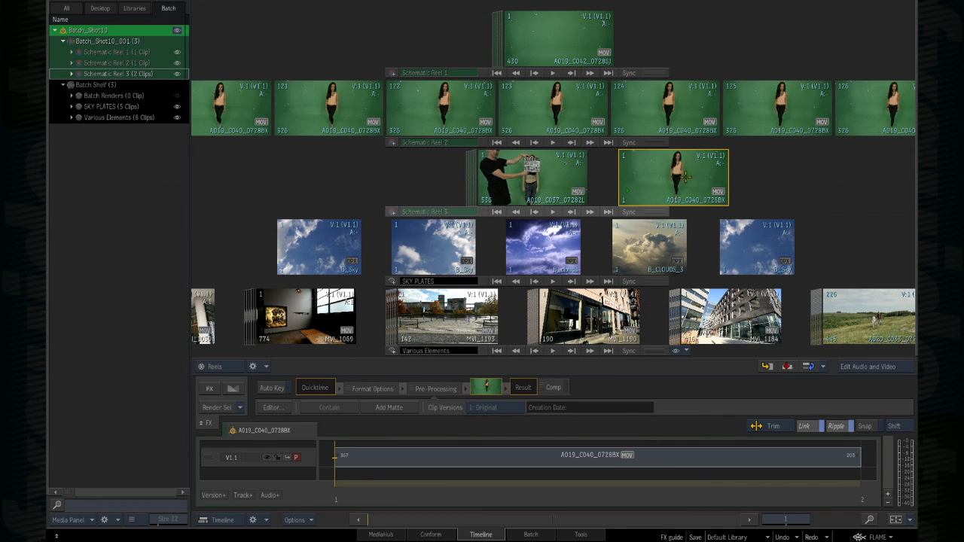
key(Escape)
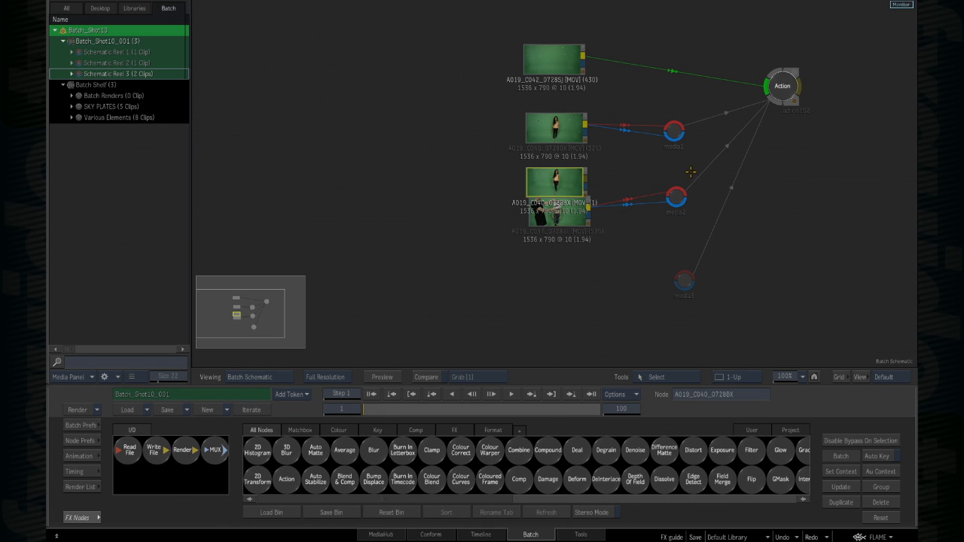
drag(556, 188, 561, 287)
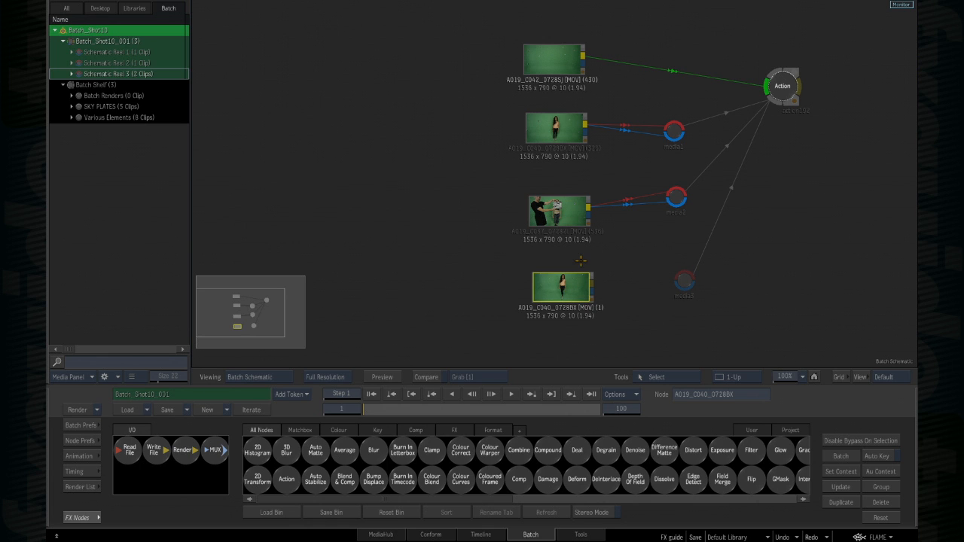
key(Delete)
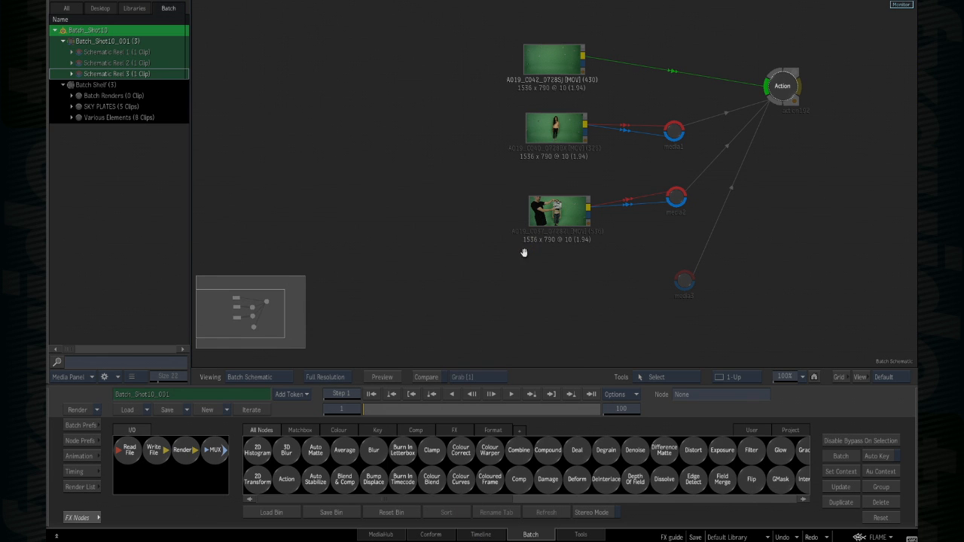
- Move the last B_Sky clip from SKY PLATES into Schematic Reel 3 and place its node beneath the A019_C037_0728ZL node
key(shift+3)
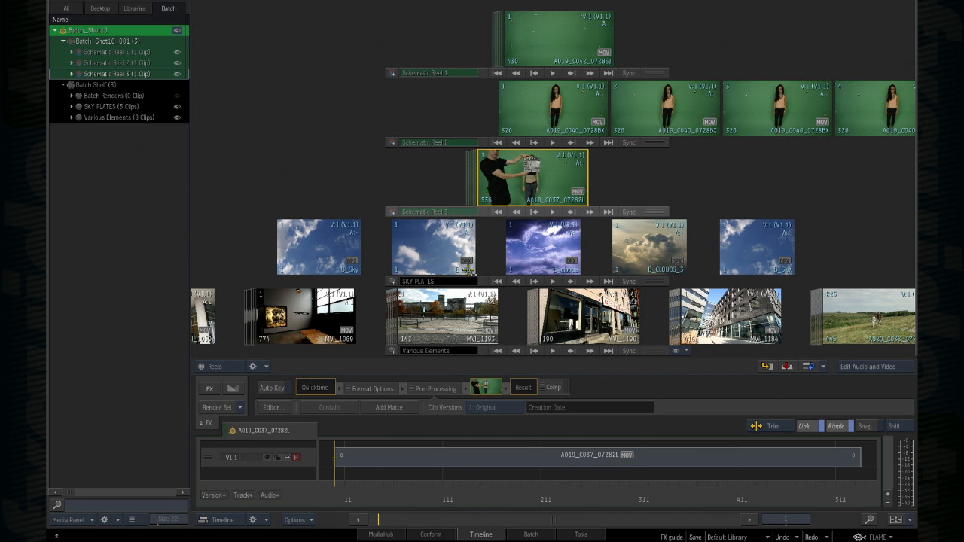
scroll(520, 242, up, 1)
drag(519, 243, 399, 245)
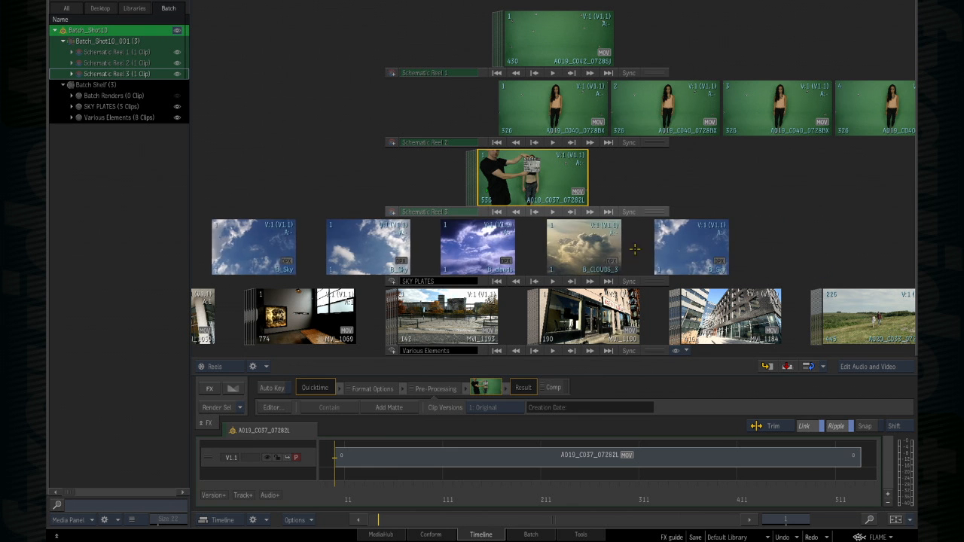
drag(693, 252, 584, 235)
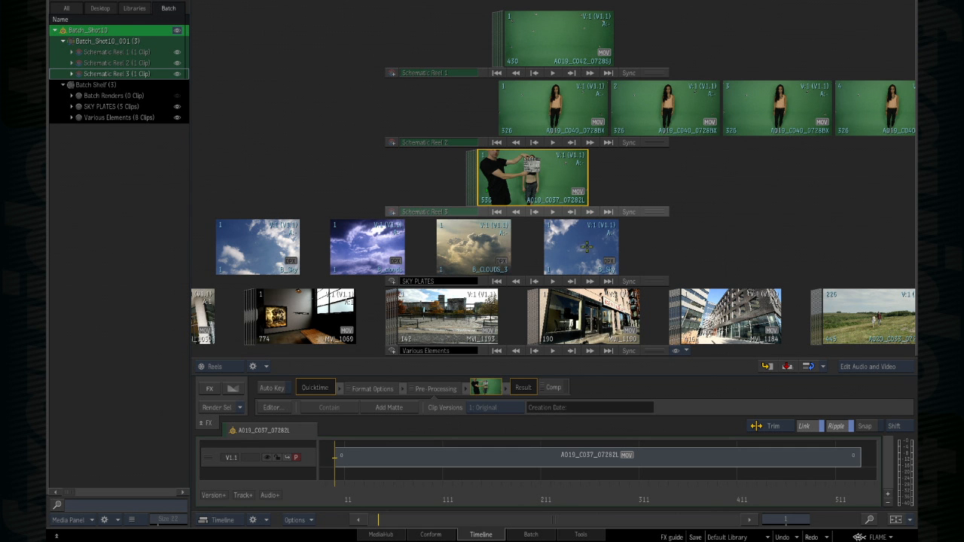
drag(590, 247, 412, 169)
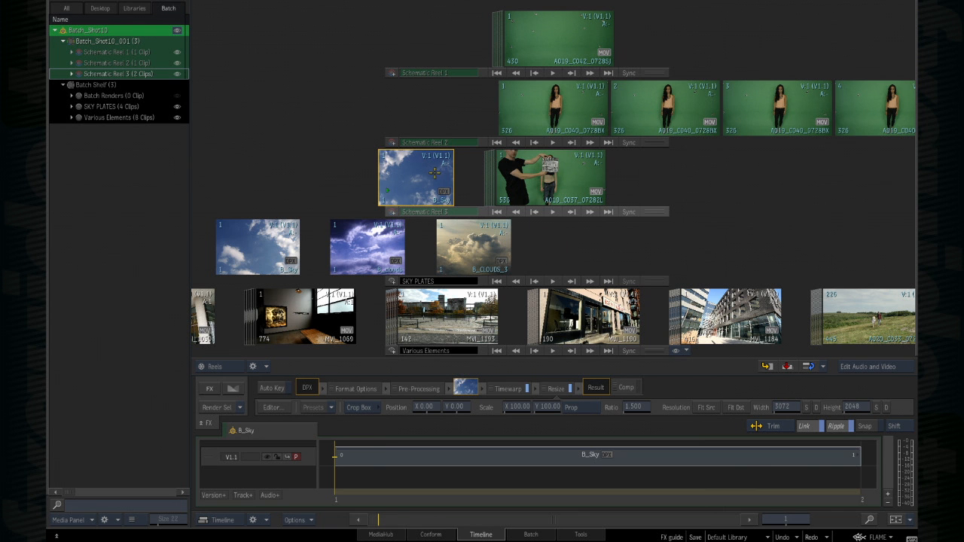
key(shift+4)
drag(531, 194, 455, 258)
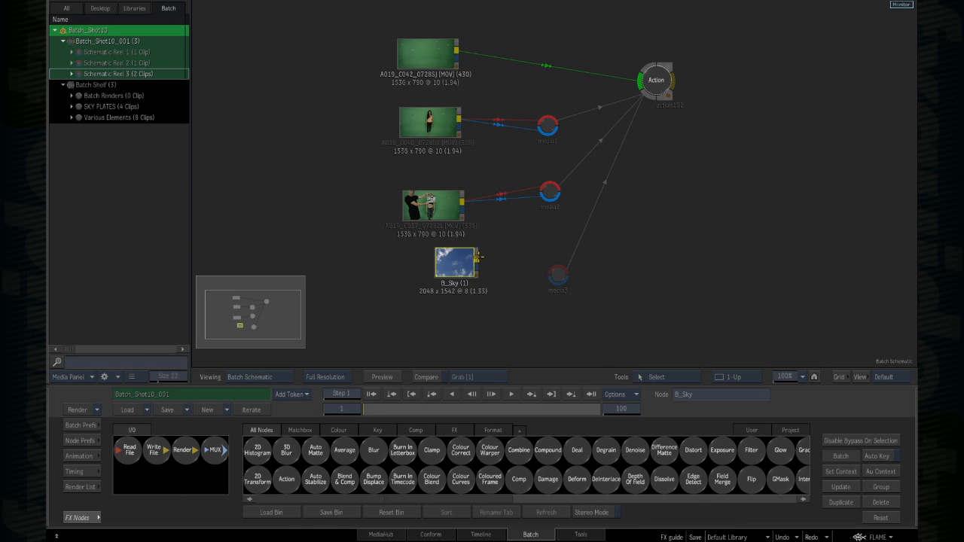
- Put B_Sky into Schematic Reel 3 as a copy, keeping the original clip in the SKY PLATES reel
key(shift+3)
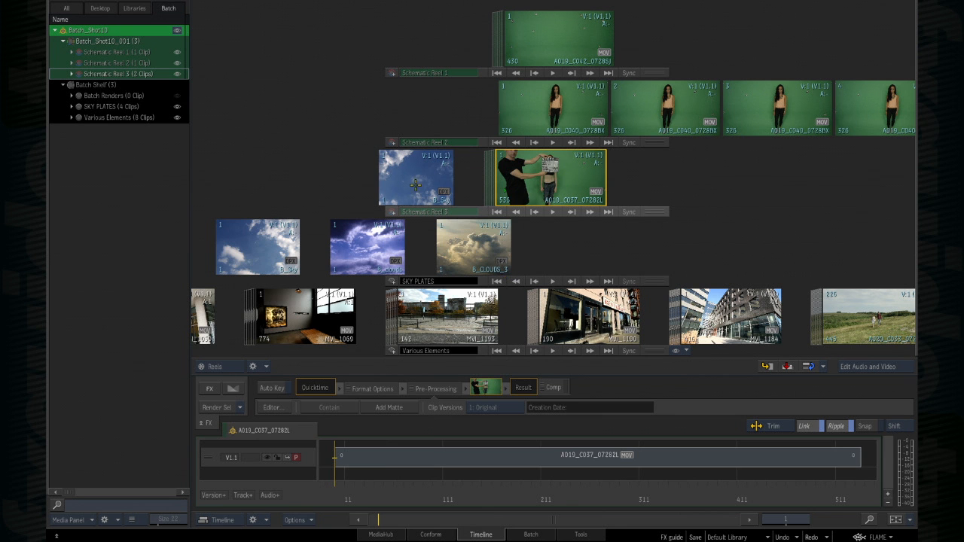
drag(415, 184, 436, 178)
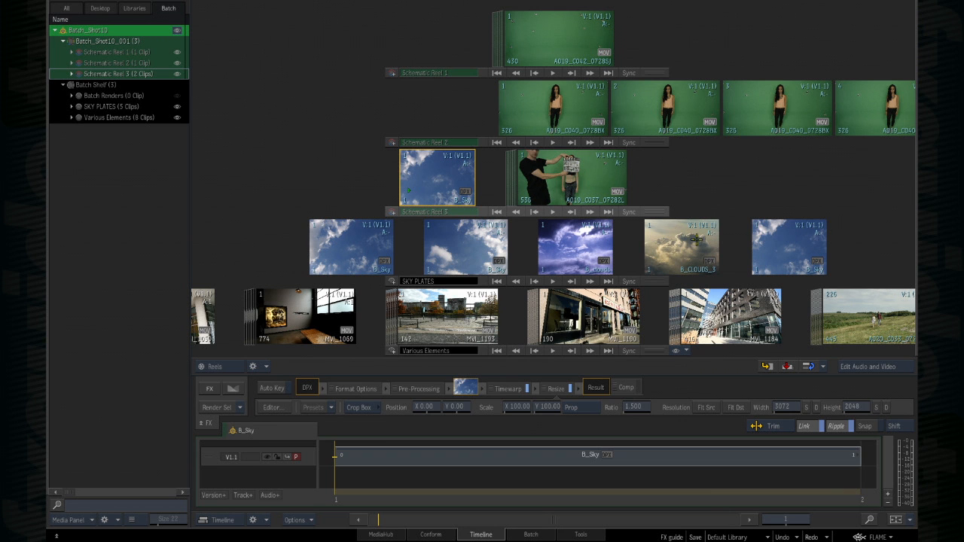
drag(696, 239, 550, 248)
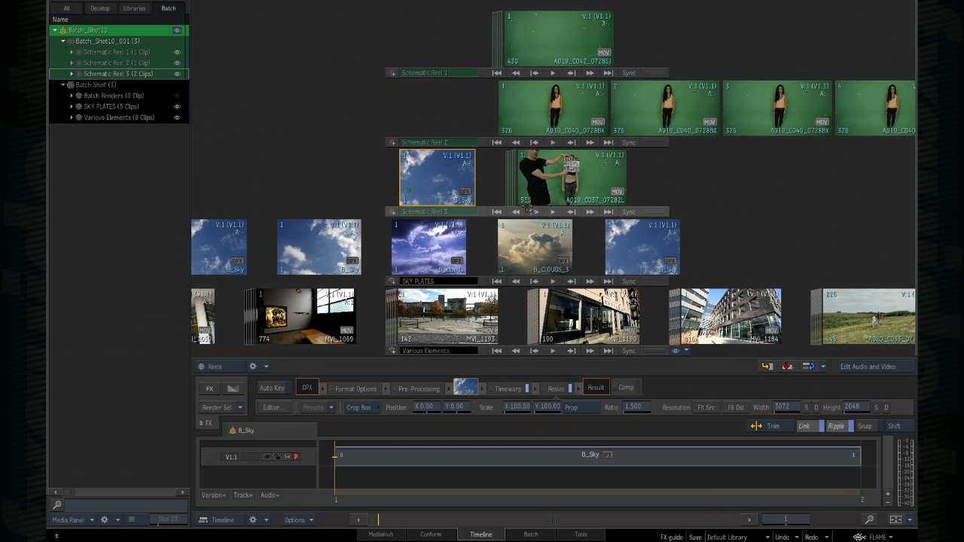
drag(442, 172, 449, 178)
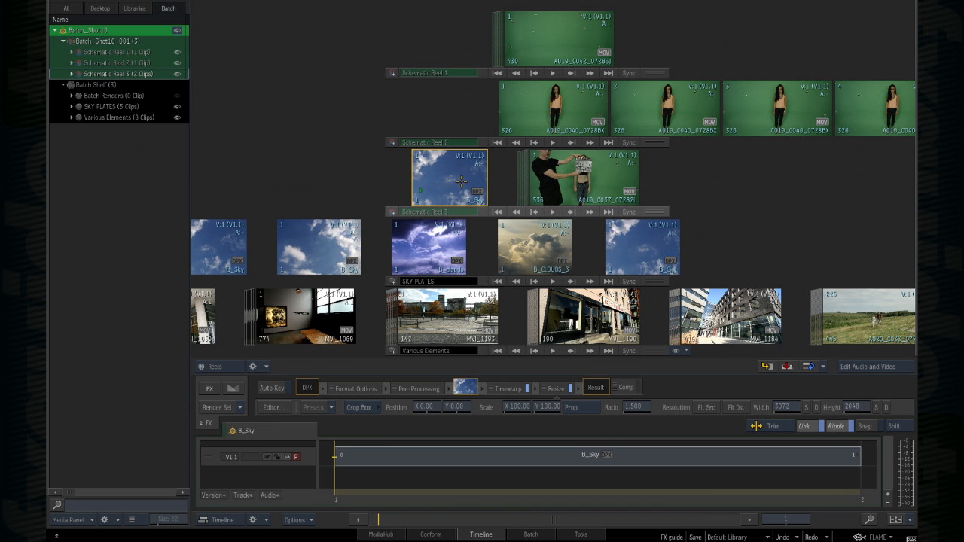
- Connect the B_Sky node to the media3 node in the batch schematic and position it beneath the A019_C037_0728ZL node
key(Escape)
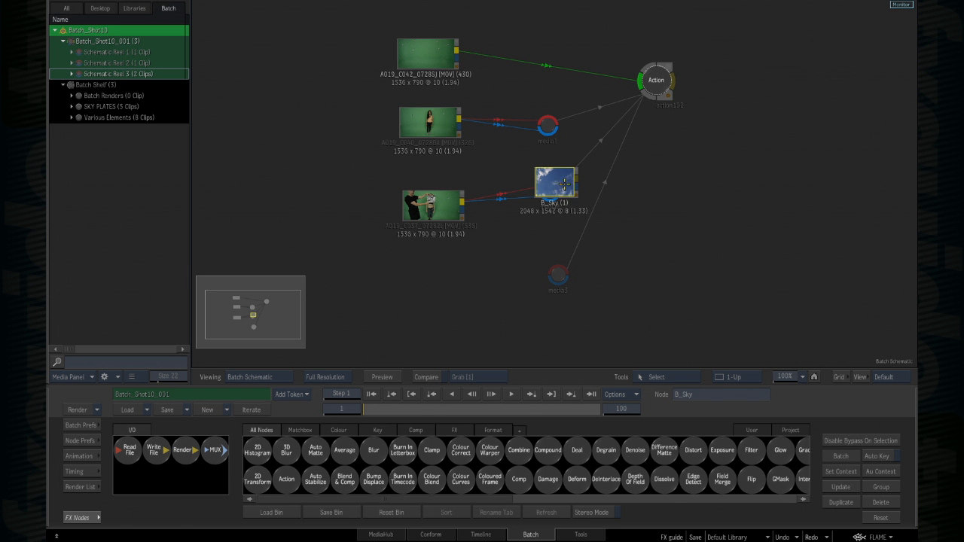
drag(564, 186, 550, 274)
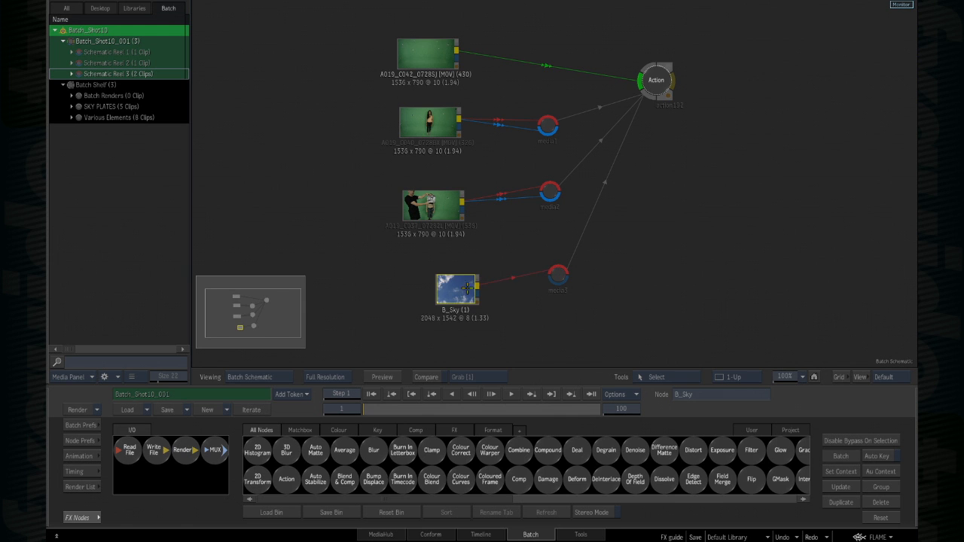
drag(454, 284, 438, 264)
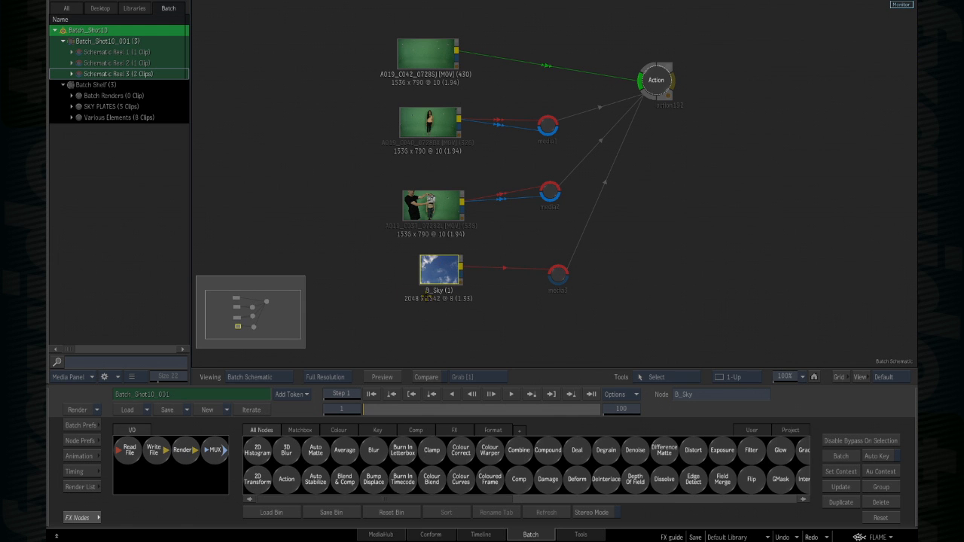
- Replace the media of the B_Sky clip in Schematic Reel 3 with B_CLOUDS_3 from SKY PLATES and return to the batch schematic
double_click(445, 261)
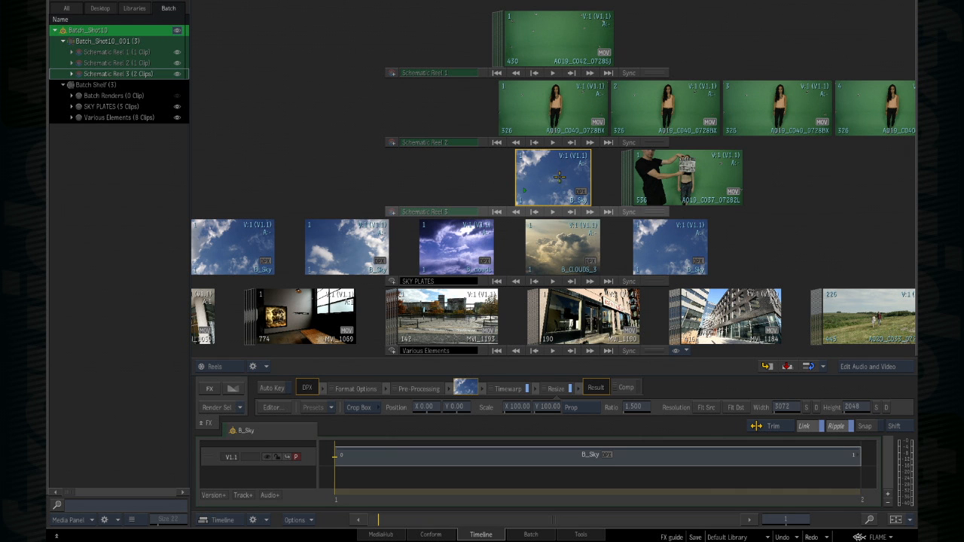
click(546, 249)
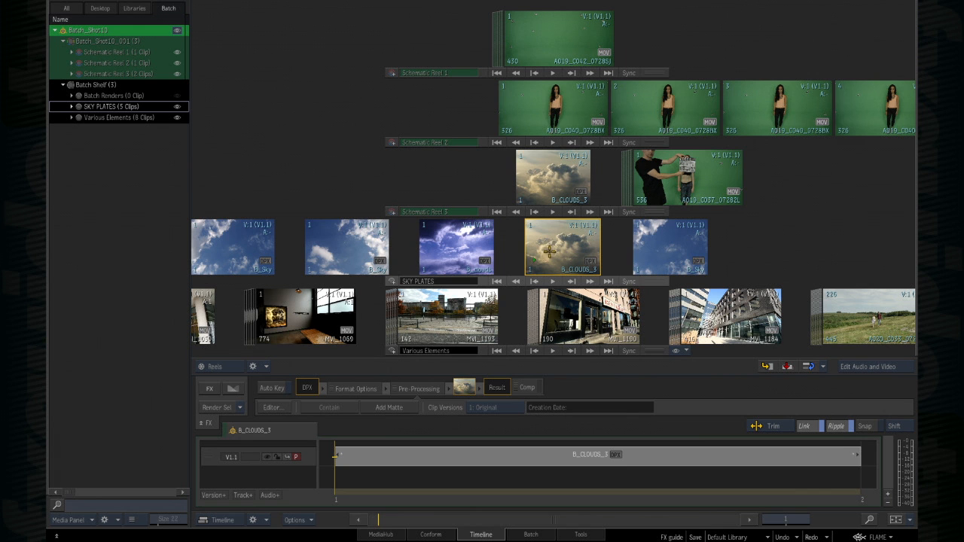
click(550, 181)
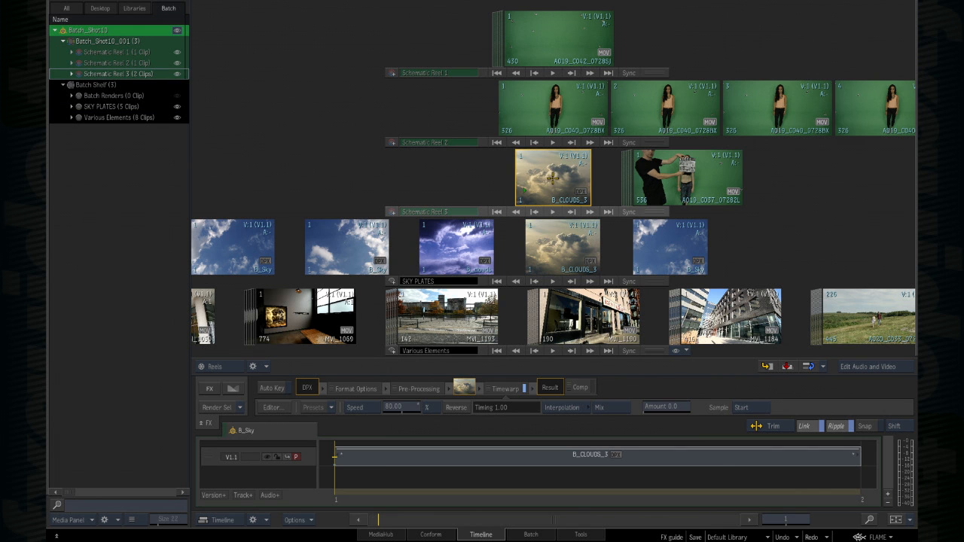
key(shift+4)
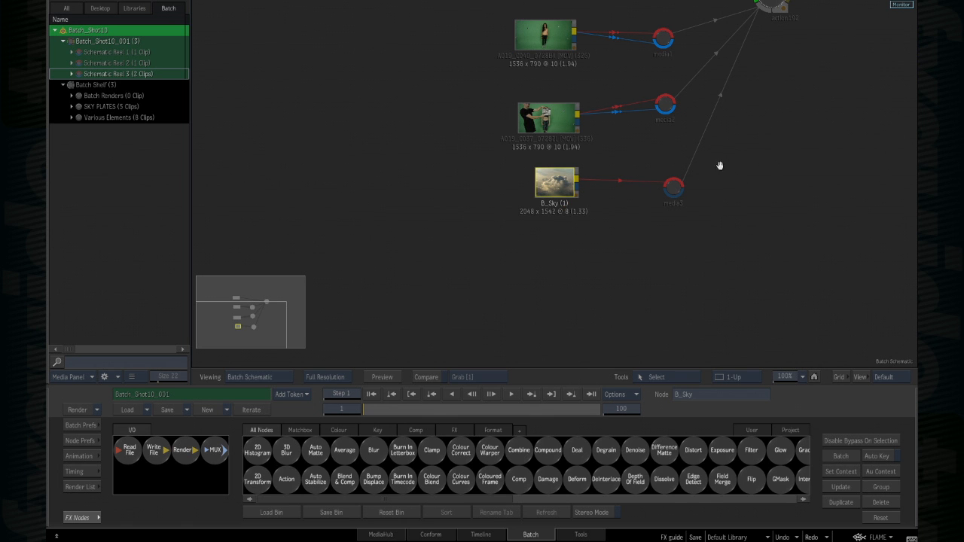
drag(711, 170, 666, 243)
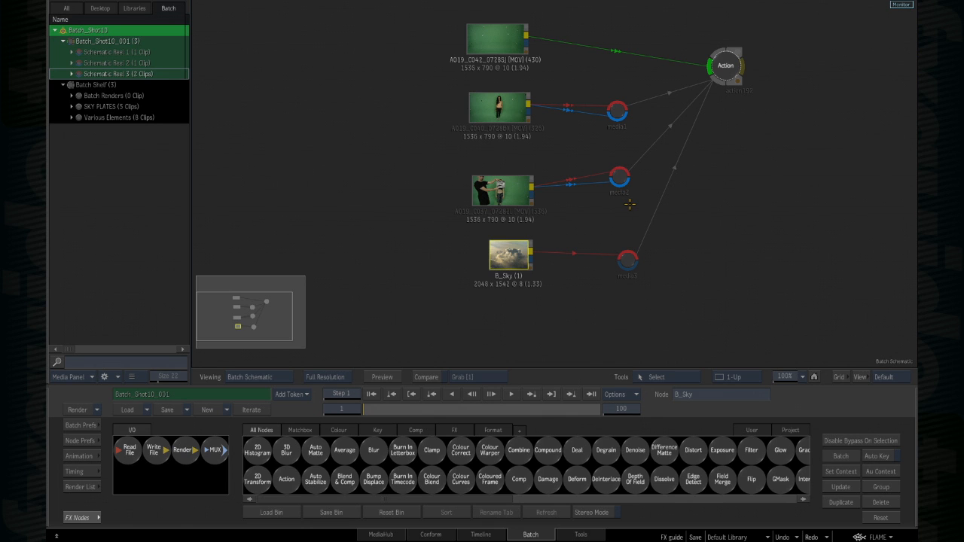
- View the original B_CLOUDS_3 in the player and compare its timeline segment with the B_Sky segment in Schematic Reel 3
key(ctrl+3)
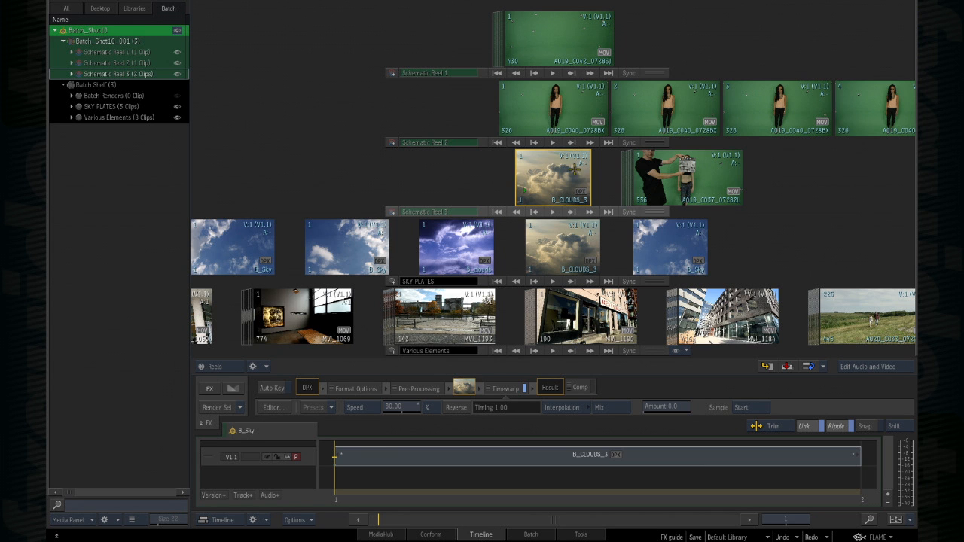
double_click(573, 249)
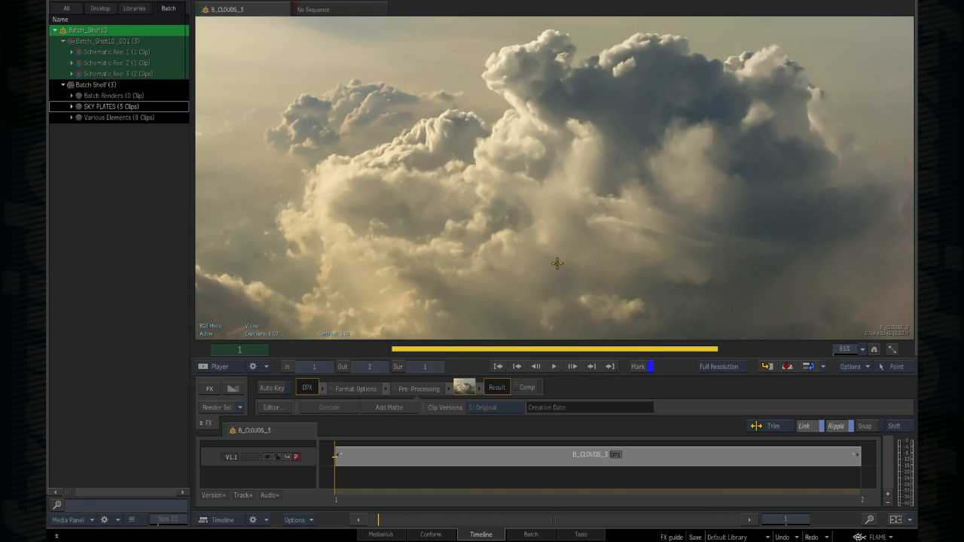
key(Escape)
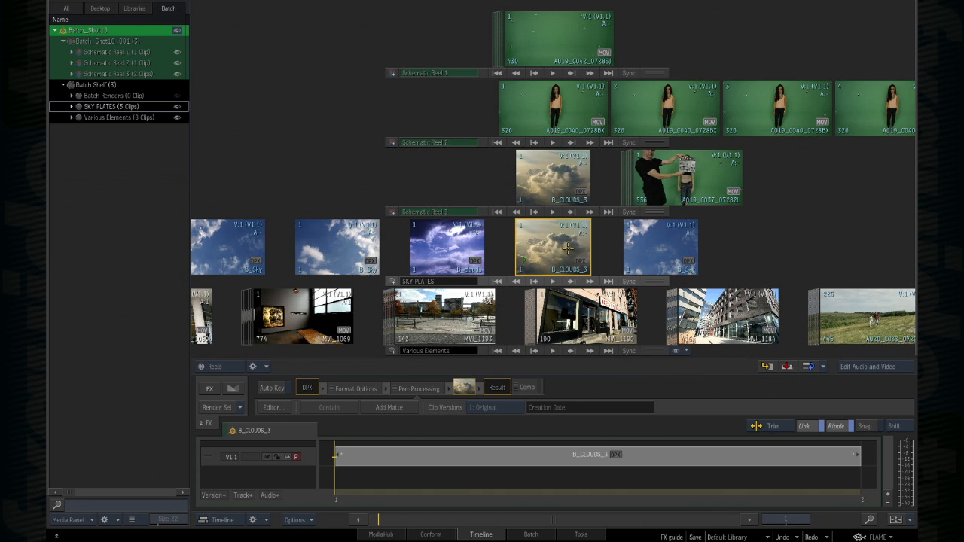
click(563, 183)
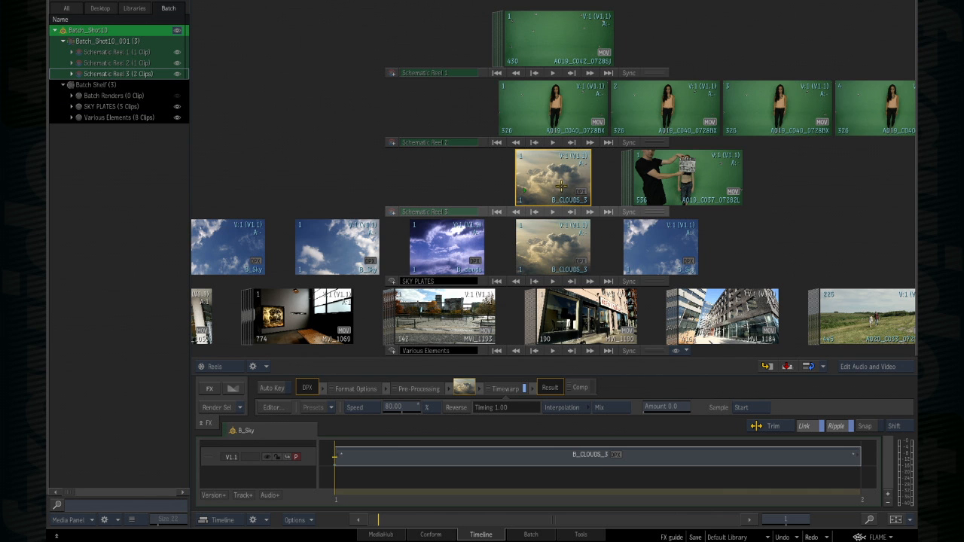
click(559, 254)
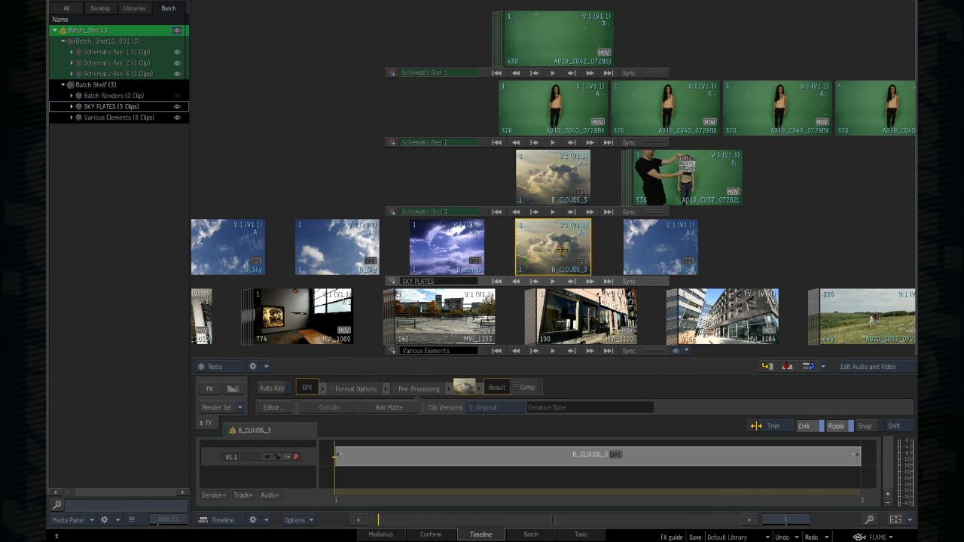
drag(563, 250, 558, 249)
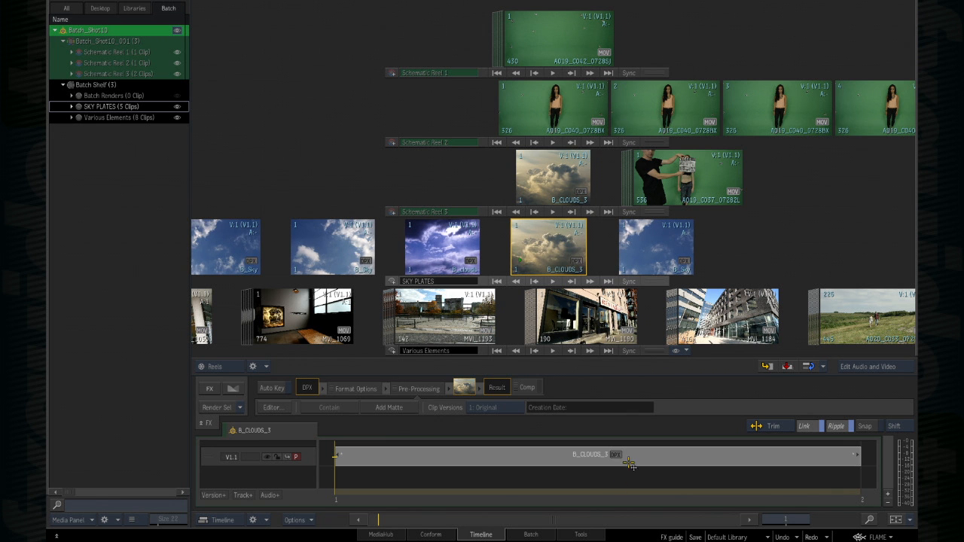
- Open the B_CLOUDS_3 clip from the SKY PLATES reel in the Paint tool, with SKY PLATES as the result's destination
click(590, 531)
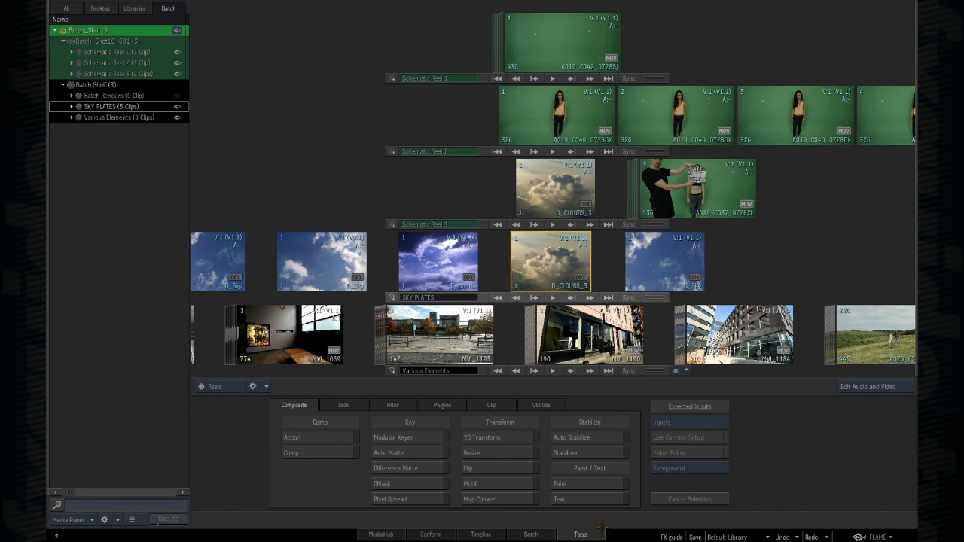
click(578, 485)
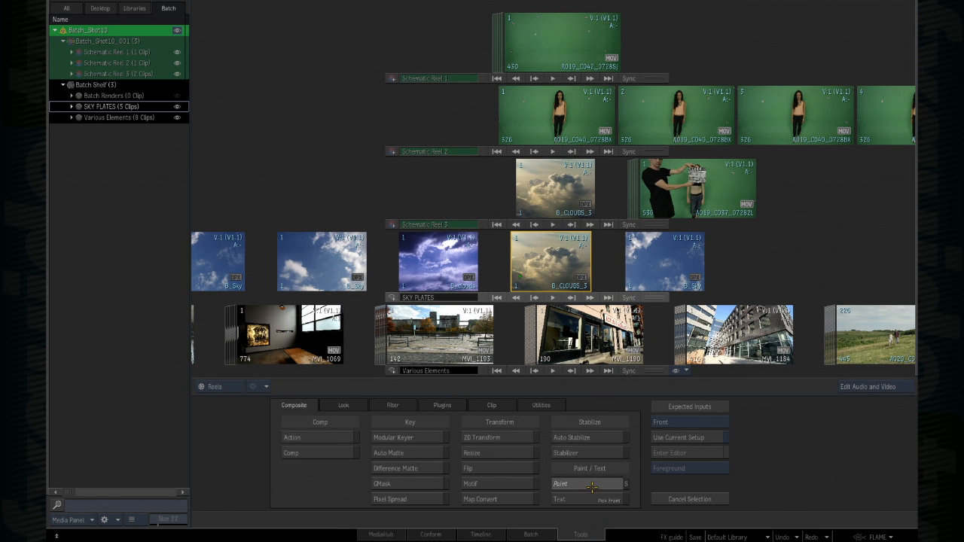
click(526, 249)
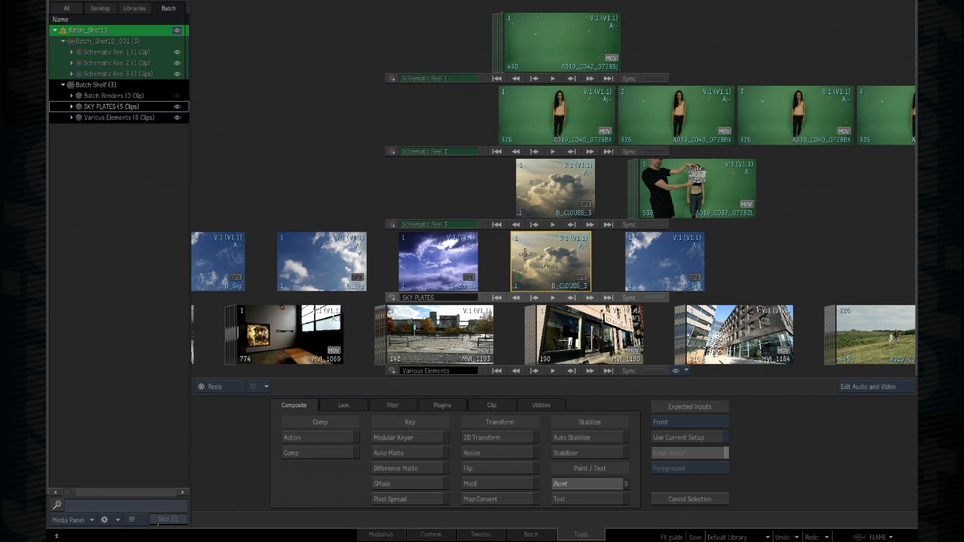
click(730, 268)
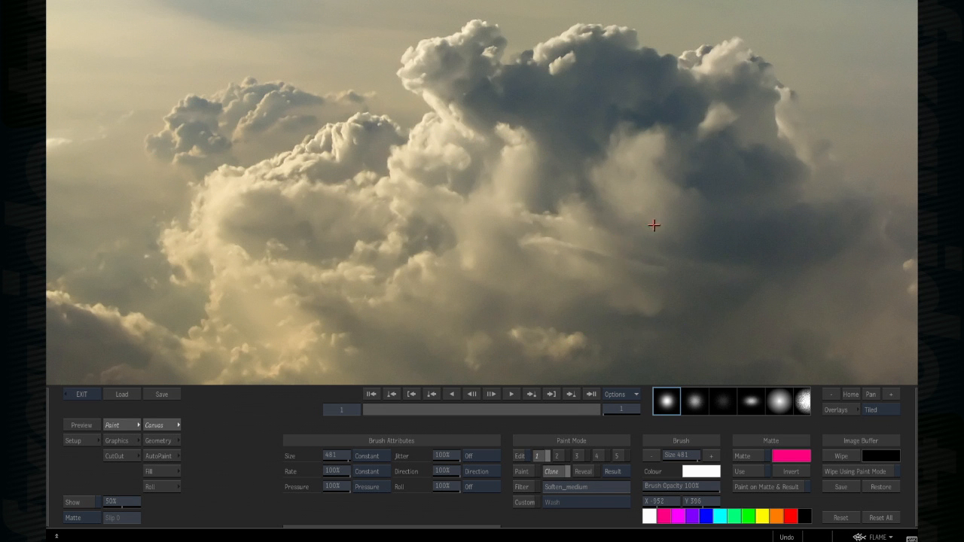
- Clone brighter cloud areas over the large dark central cloud, using brush size 273 for the finer strokes, and exit Paint
mouse_move(654, 226)
mouse_down()
mouse_move(638, 175)
mouse_move(603, 198)
mouse_move(555, 154)
mouse_move(585, 205)
mouse_move(660, 177)
mouse_move(655, 211)
mouse_move(532, 212)
mouse_up()
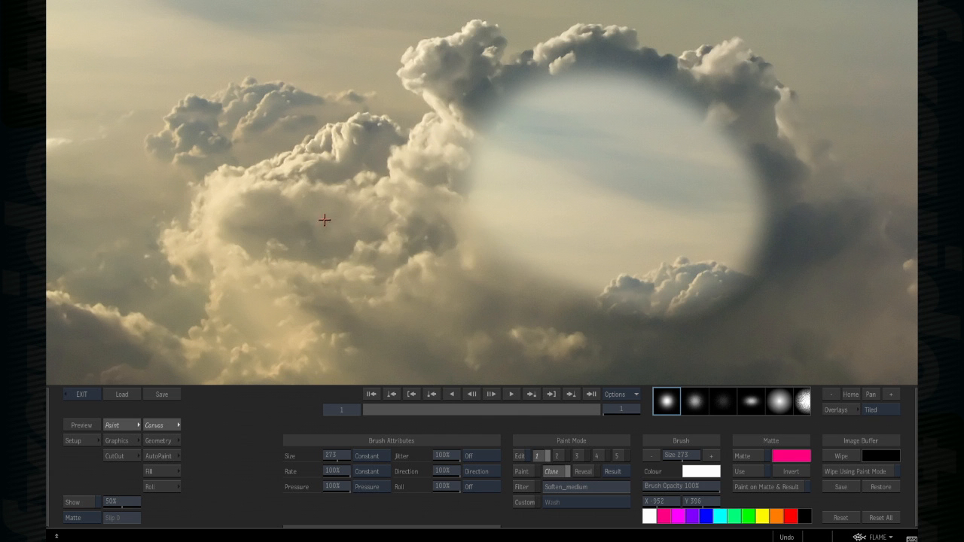
mouse_move(324, 219)
mouse_down()
mouse_move(516, 211)
mouse_move(482, 212)
mouse_move(508, 203)
mouse_move(527, 161)
mouse_move(586, 121)
mouse_move(646, 184)
mouse_move(645, 174)
mouse_move(601, 258)
mouse_move(647, 253)
mouse_move(701, 270)
mouse_move(722, 226)
mouse_move(679, 196)
mouse_move(653, 111)
mouse_move(581, 123)
mouse_move(548, 102)
mouse_move(500, 145)
mouse_move(486, 93)
mouse_move(504, 145)
mouse_move(631, 77)
mouse_move(708, 133)
mouse_move(709, 233)
mouse_up()
mouse_move(303, 312)
mouse_down()
mouse_move(402, 312)
mouse_move(645, 264)
mouse_move(757, 208)
mouse_move(692, 242)
mouse_move(736, 223)
mouse_move(704, 229)
mouse_move(691, 207)
mouse_move(689, 141)
mouse_move(702, 137)
mouse_move(690, 149)
mouse_move(714, 209)
mouse_move(737, 227)
mouse_move(717, 258)
mouse_move(643, 188)
mouse_up()
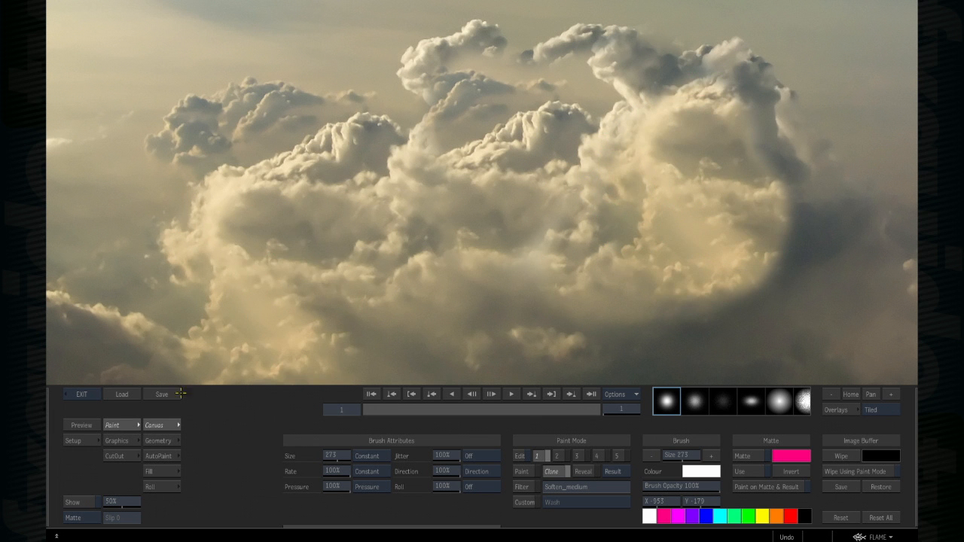
click(82, 394)
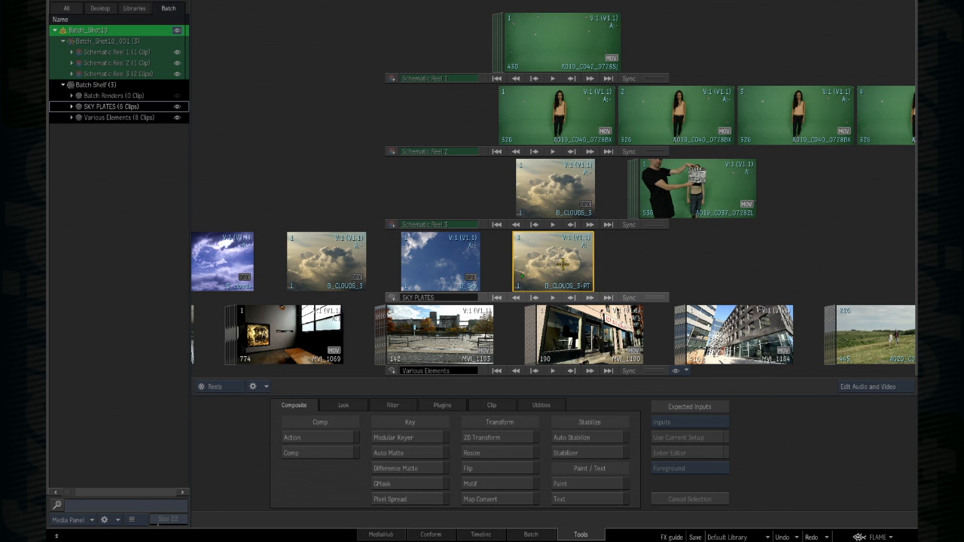
- Replace the media of B_CLOUDS_3 in Schematic Reel 3 with B_CLOUDS_3-PT and view the B_Sky node's result in batch
click(561, 193)
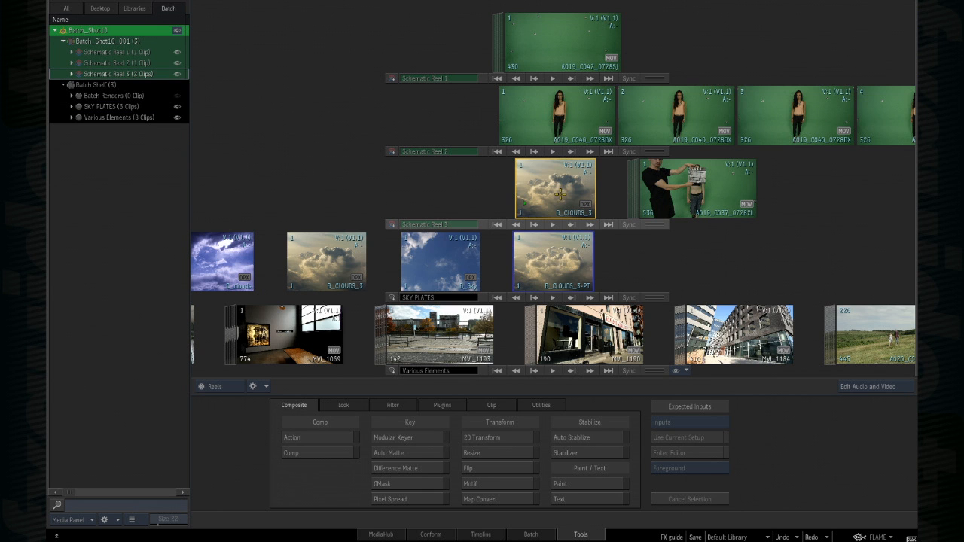
key(p)
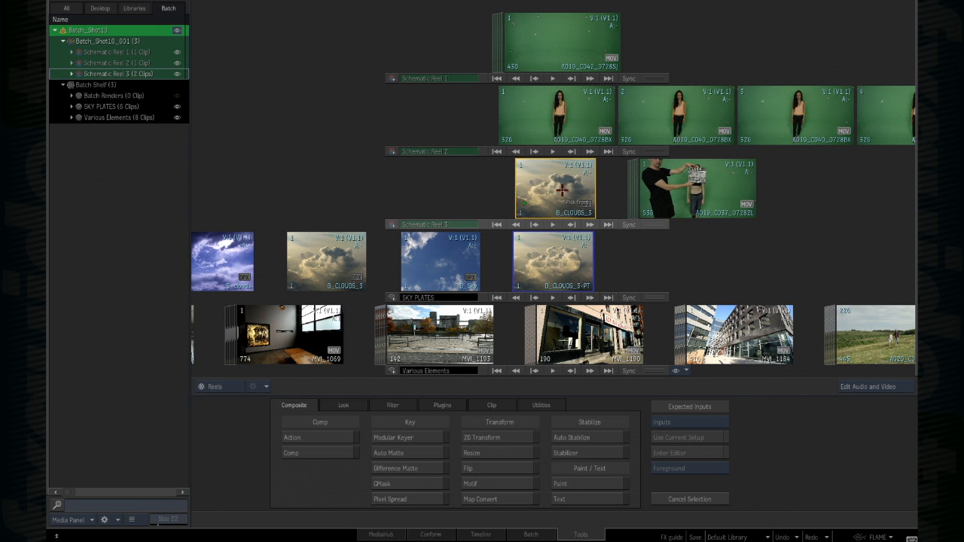
click(528, 277)
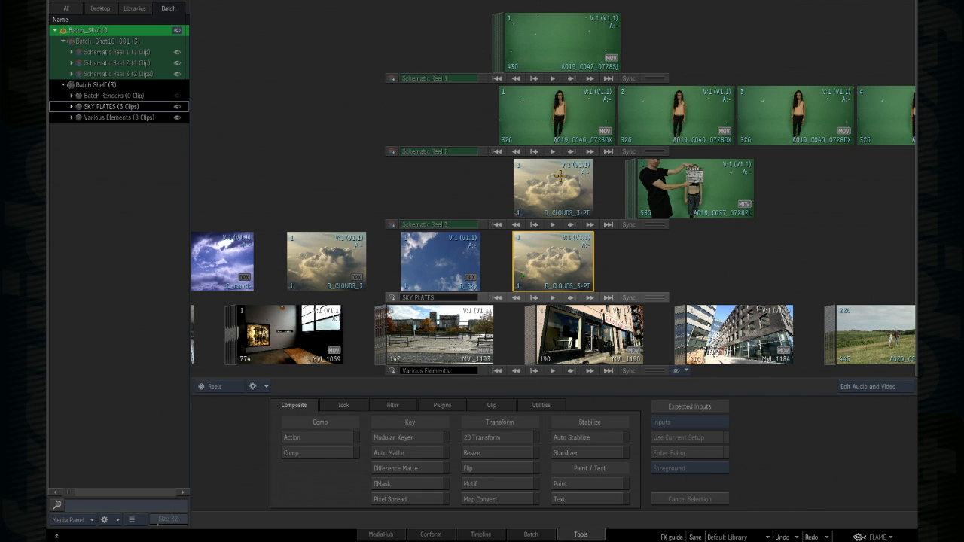
key(Escape)
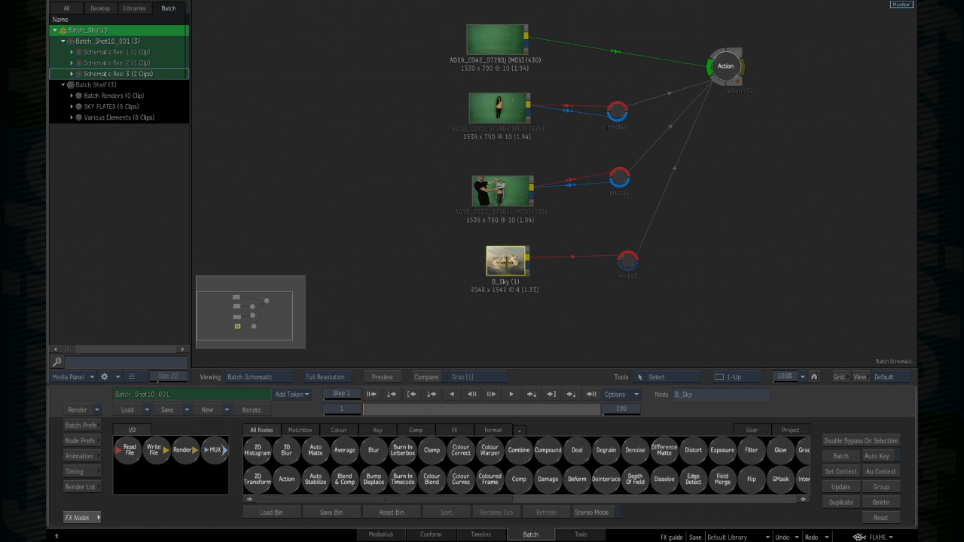
double_click(507, 264)
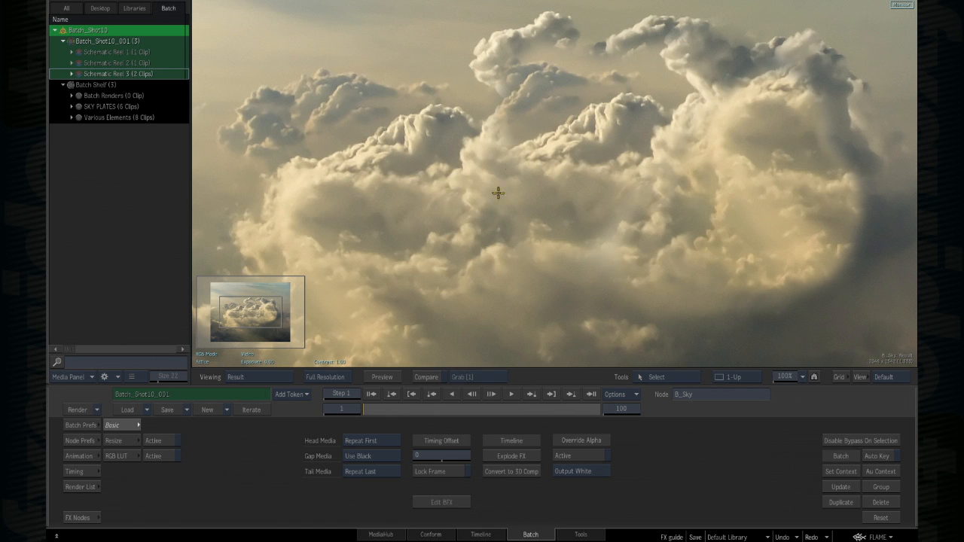
- Cut the A019_C040_0728BX clip from Schematic Reel 2 at frame 167 in its timeline
key(Escape)
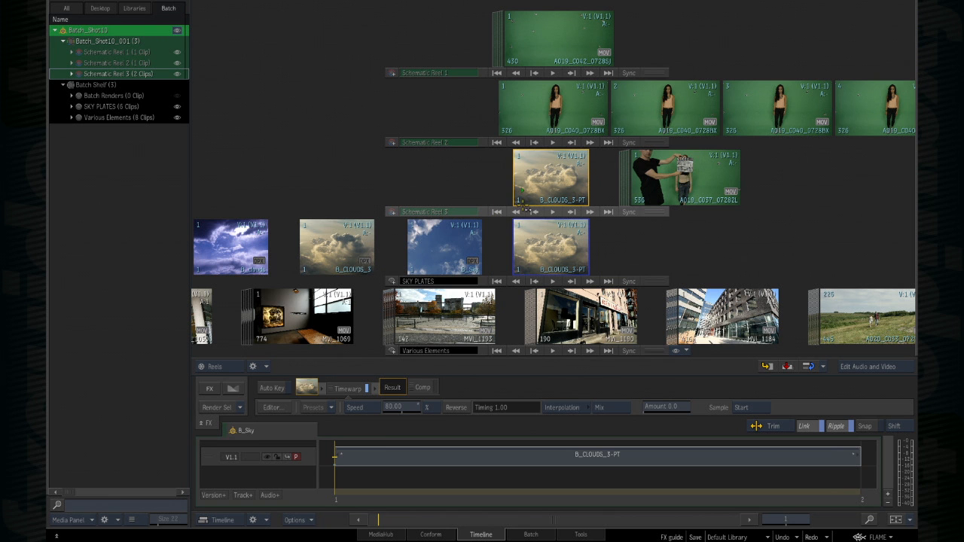
click(564, 105)
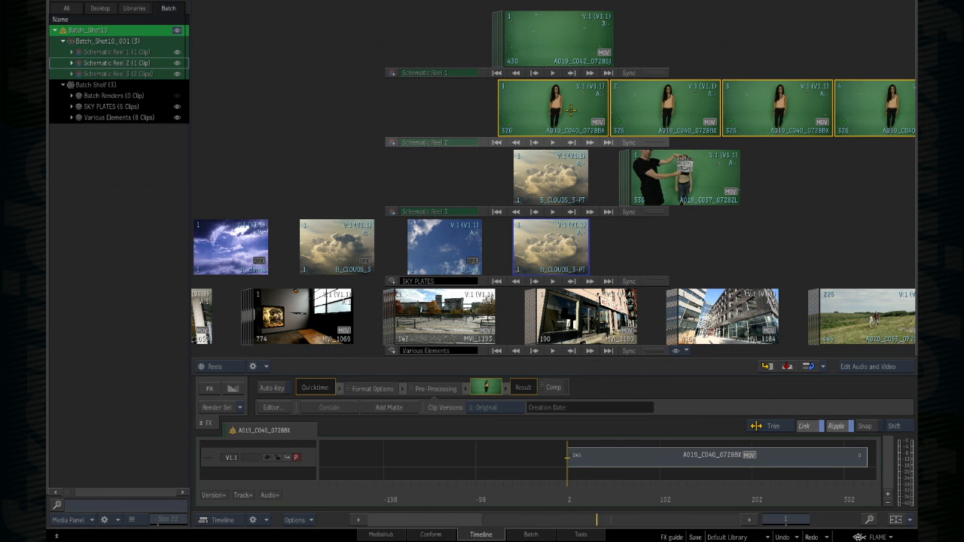
key(shift+4)
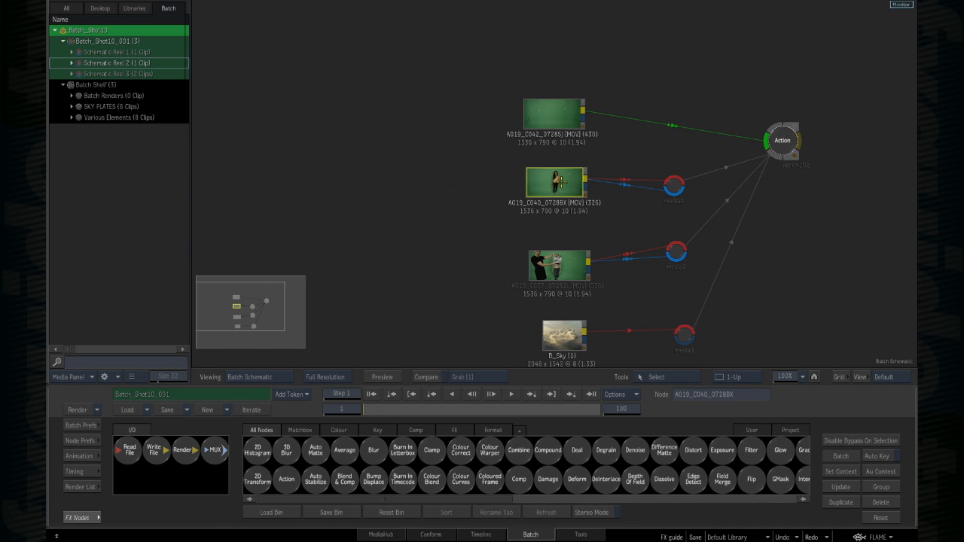
key(shift+3)
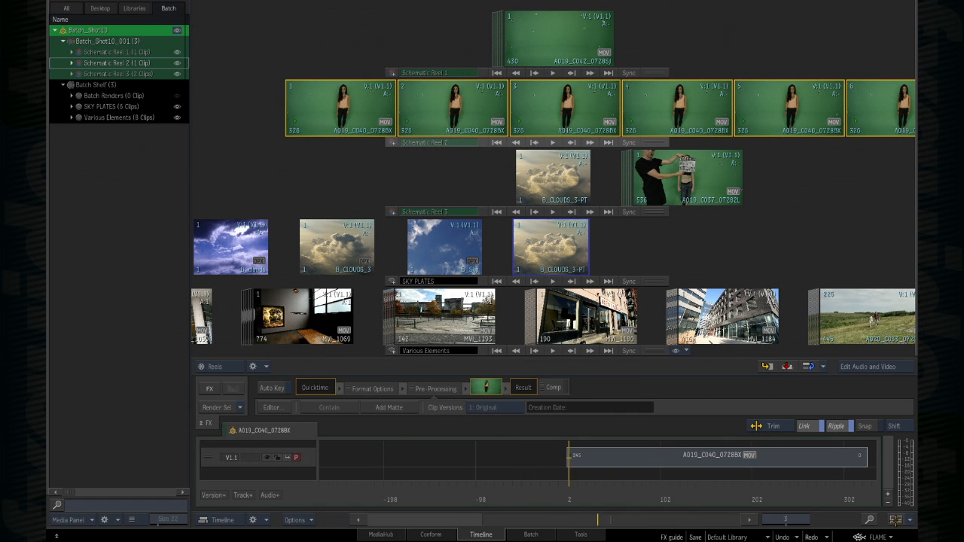
click(896, 520)
drag(341, 489, 601, 494)
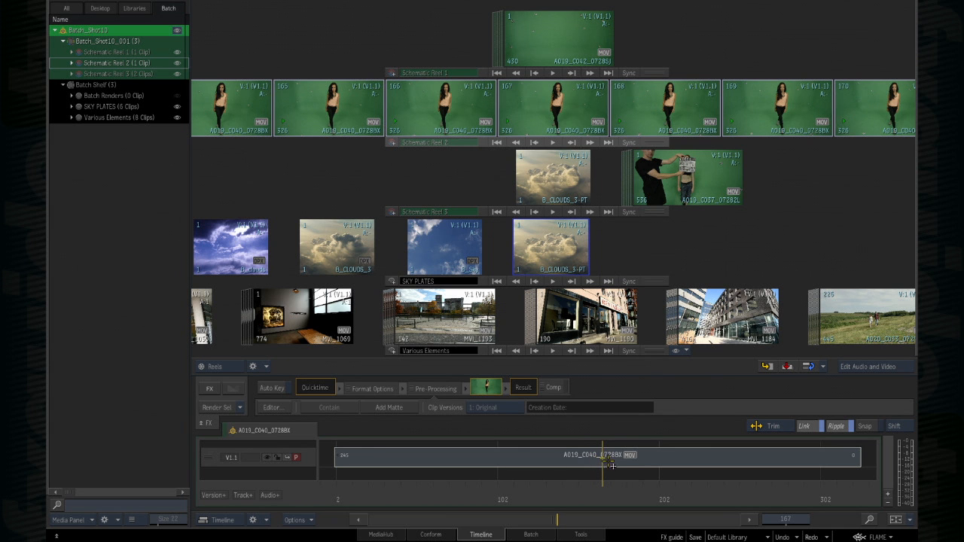
key(ctrl+v)
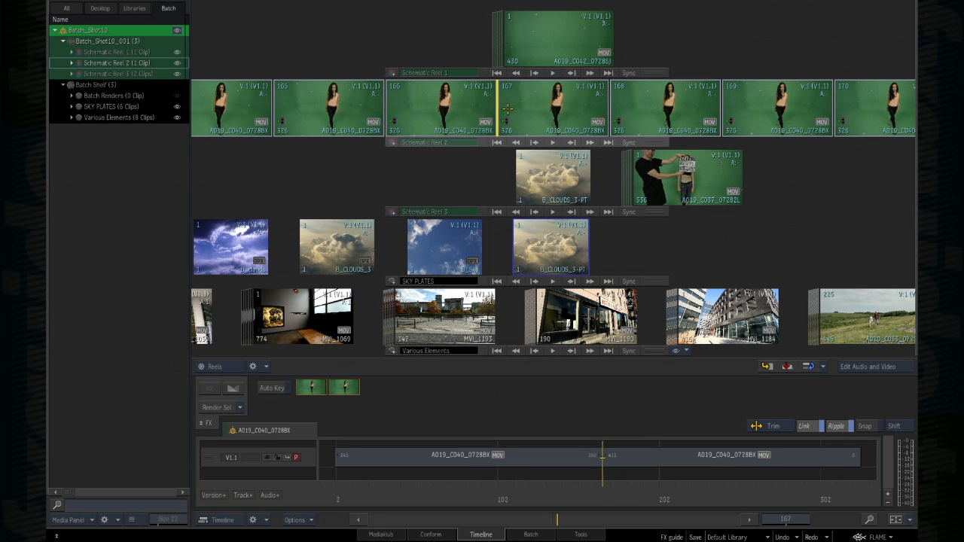
- Examine the cut A019_C040_0728BX clip as a node in the batch schematic and again in Schematic Reel 2
click(541, 116)
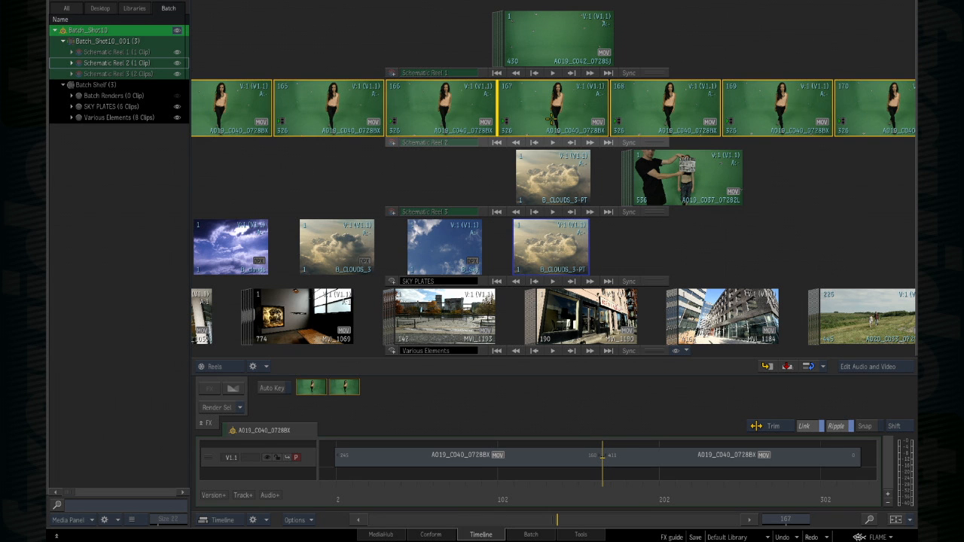
key(shift+4)
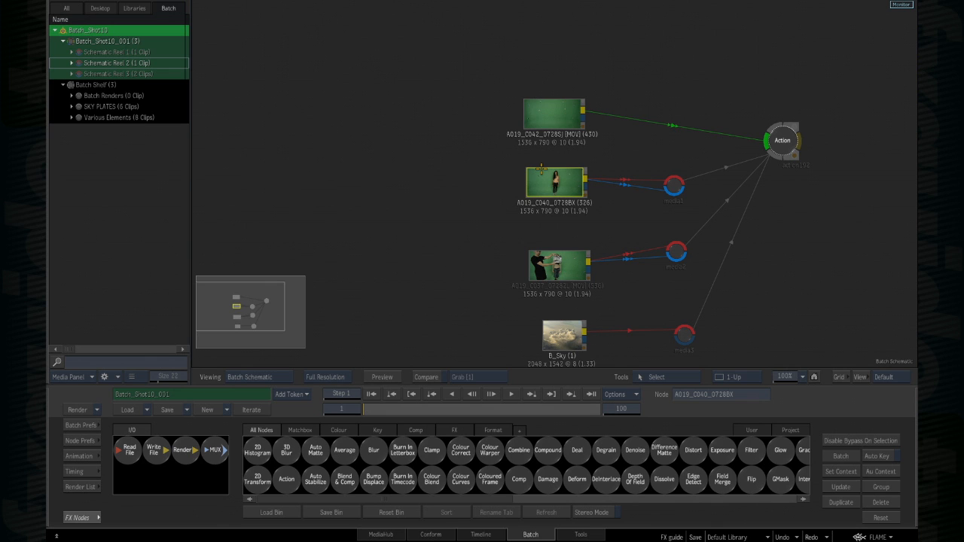
key(Escape)
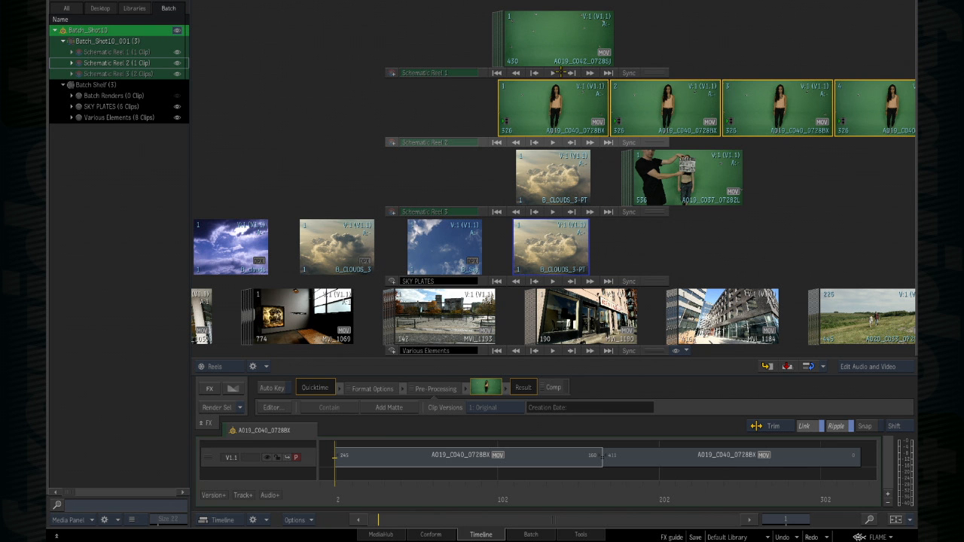
drag(579, 111, 360, 108)
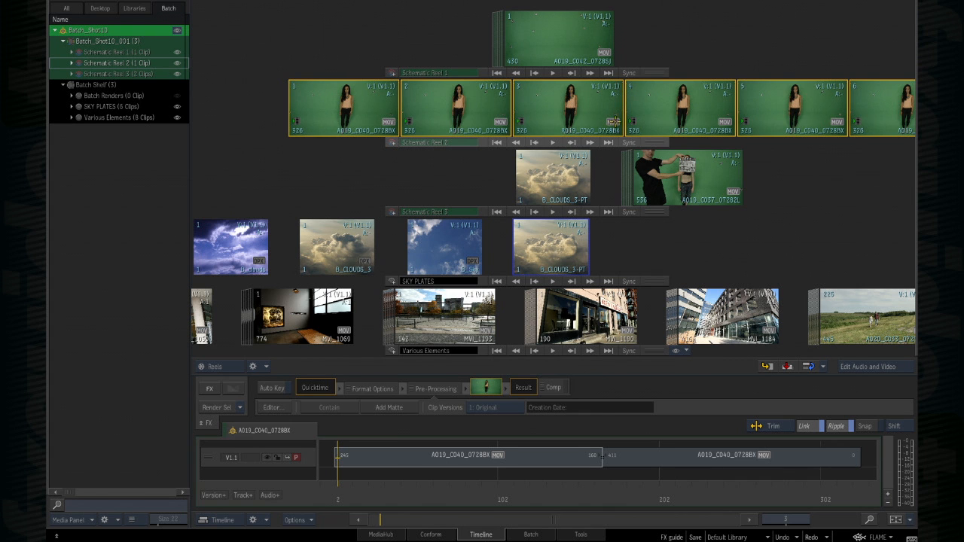
- Return to the batch schematic and save the current setup as iteration Batch_Shot10_001
key(shift+4)
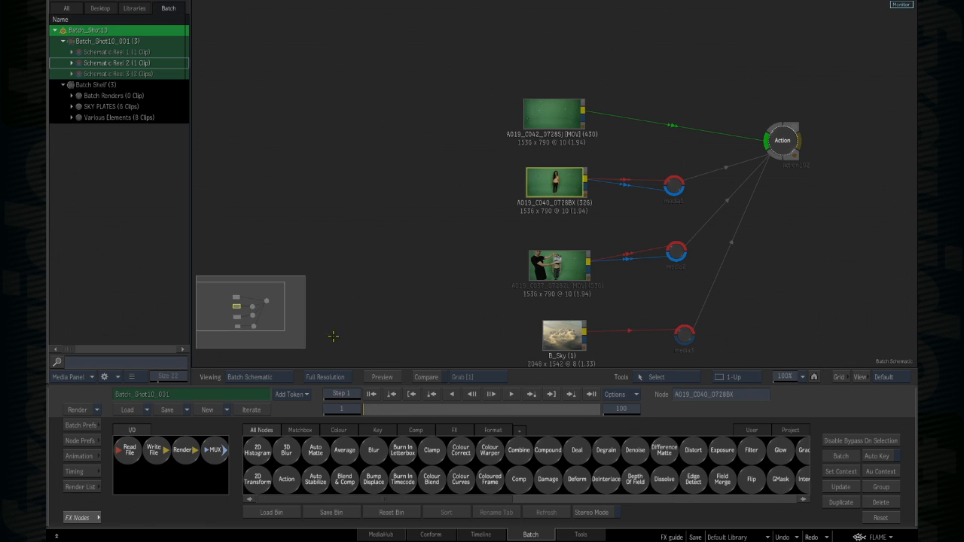
click(251, 410)
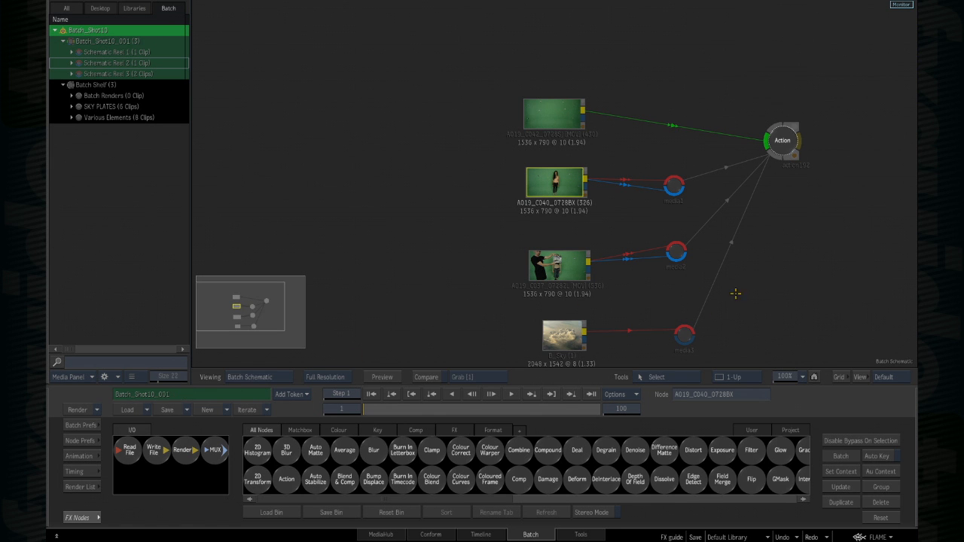
drag(751, 298, 732, 243)
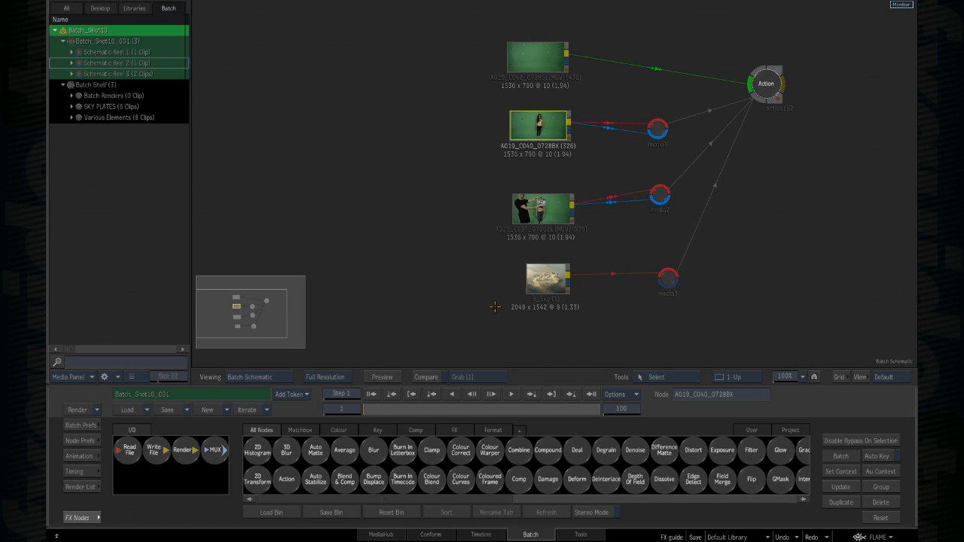
- Move the MVI_1190 clip from the Various Elements reel into Schematic Reel 3 and return to the batch schematic
key(Escape)
drag(608, 315, 467, 175)
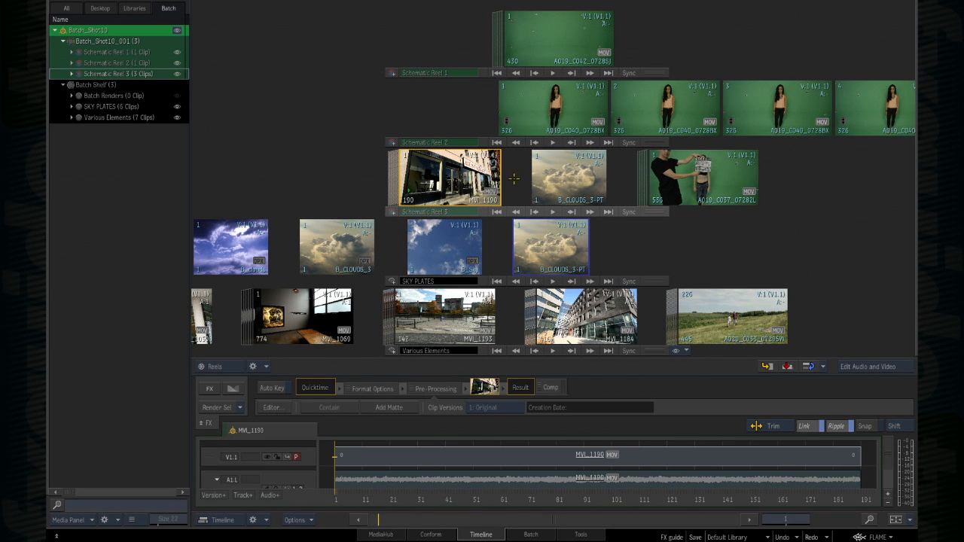
key(Escape)
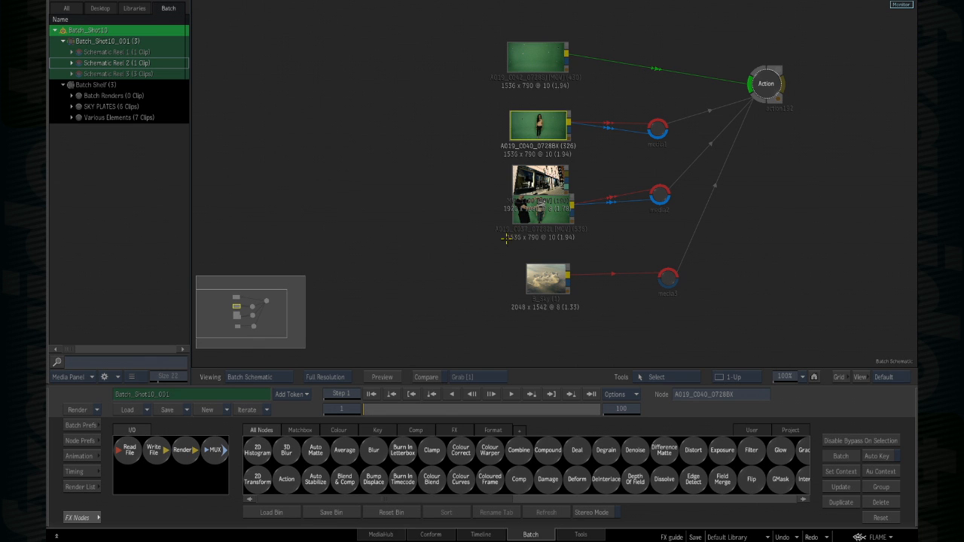
- Save the setup as an incremented iteration, Batch_Shot10_002, and move the MVI_1190 node clear of the other clip nodes
click(248, 409)
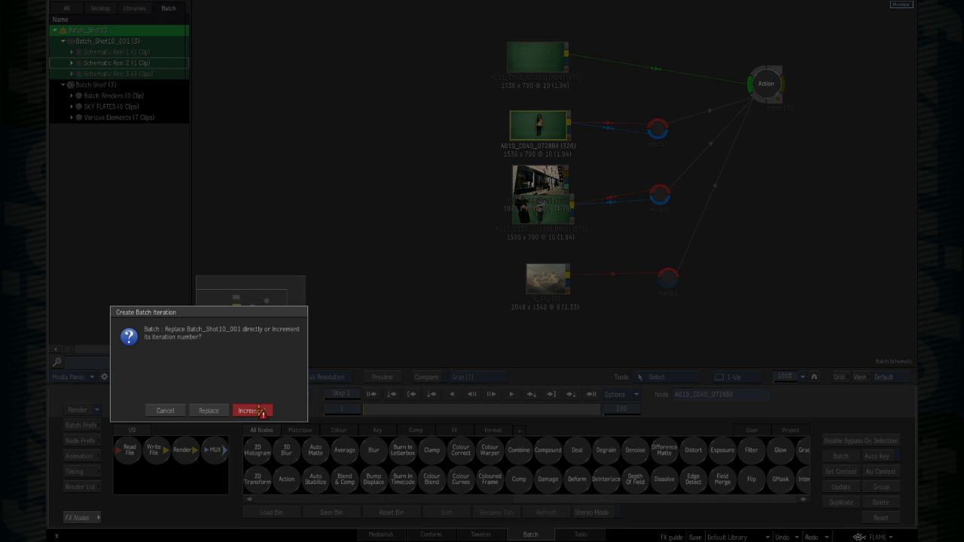
click(250, 411)
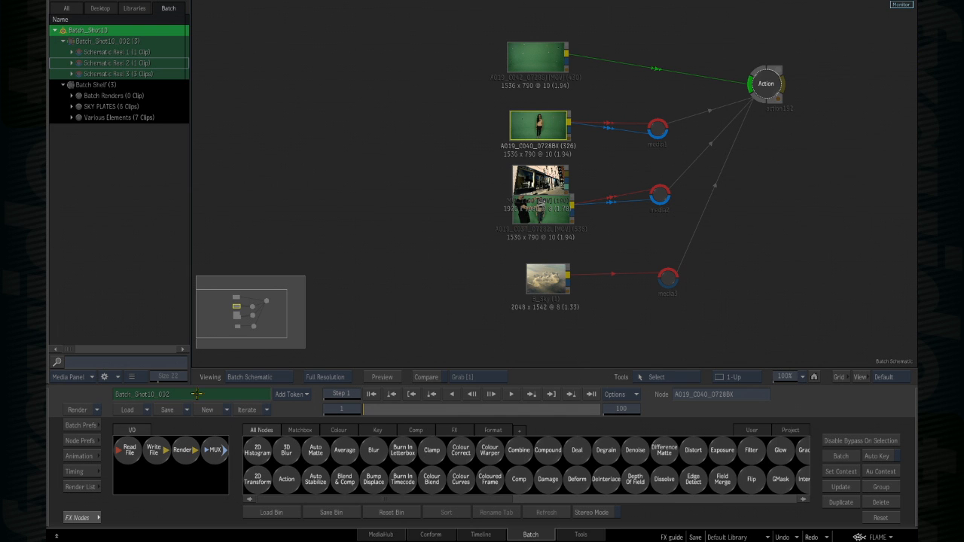
drag(536, 178, 433, 246)
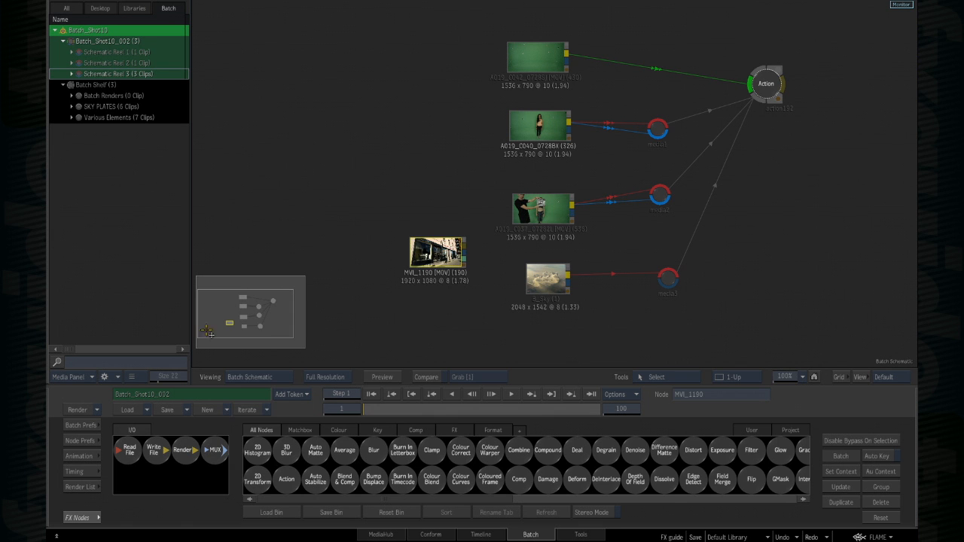
- Load iteration Batch_Shot10_001, replacing the current batch setup
click(266, 410)
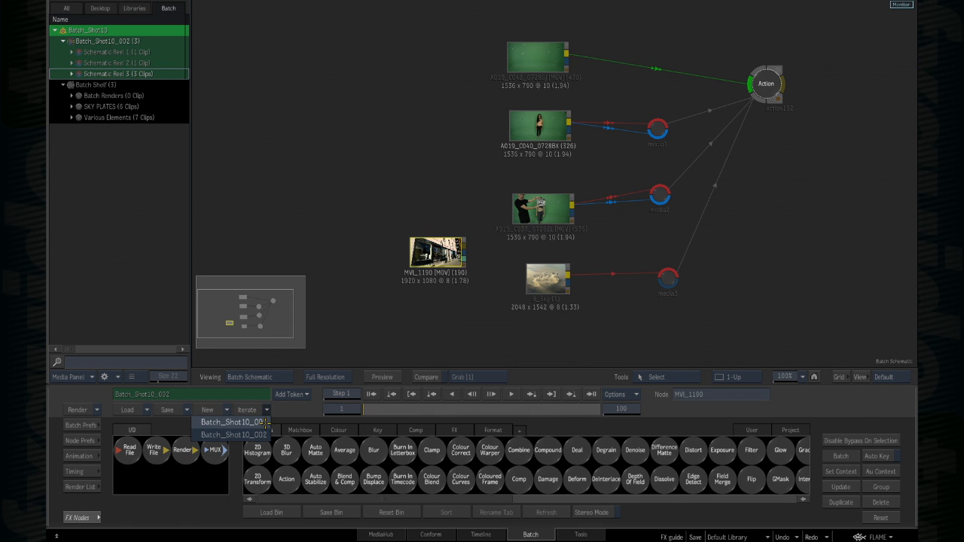
click(264, 423)
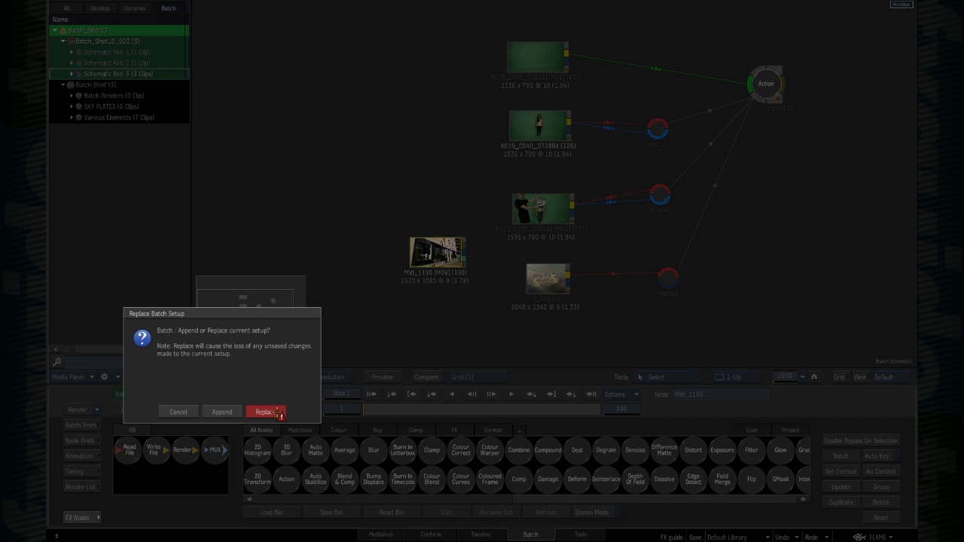
click(267, 412)
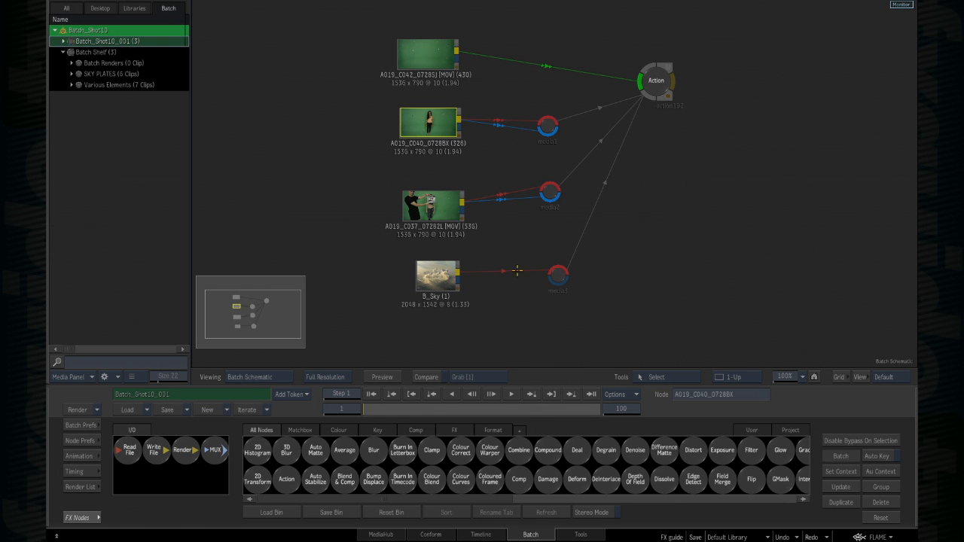
- Load iteration Batch_Shot10_002, replacing the current batch setup
click(267, 411)
click(264, 435)
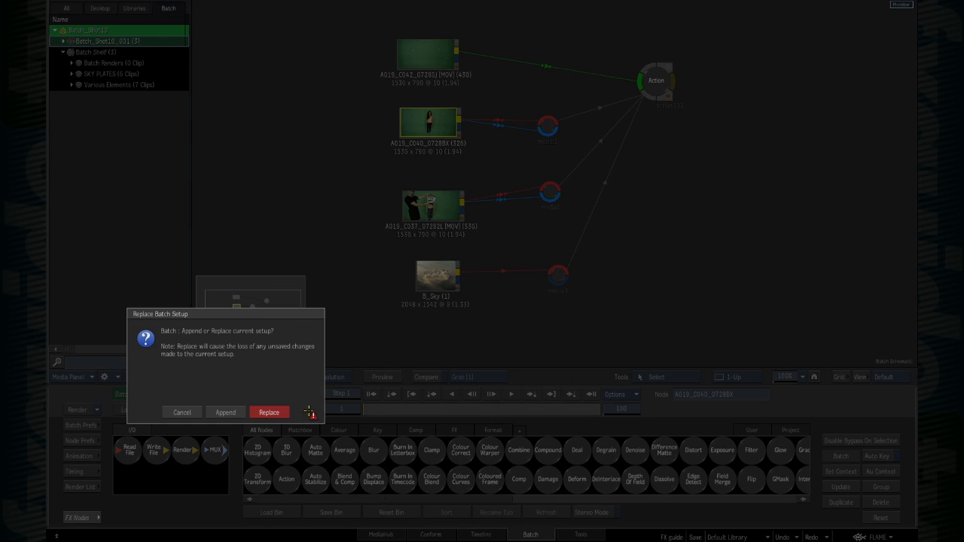
click(272, 413)
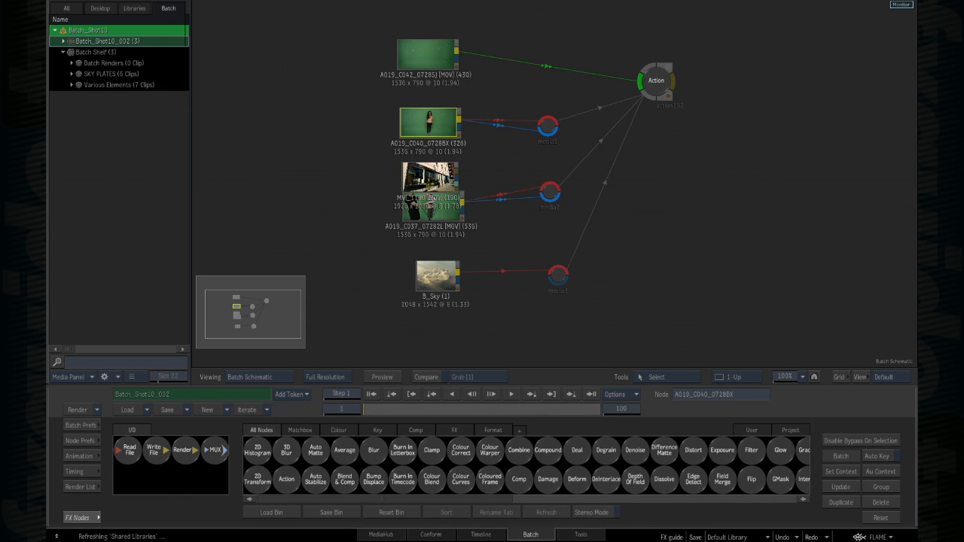
- Move the MVI_1190 node below the B_Sky clip and inspect the tokens that form the batch iteration's name
drag(426, 181, 385, 326)
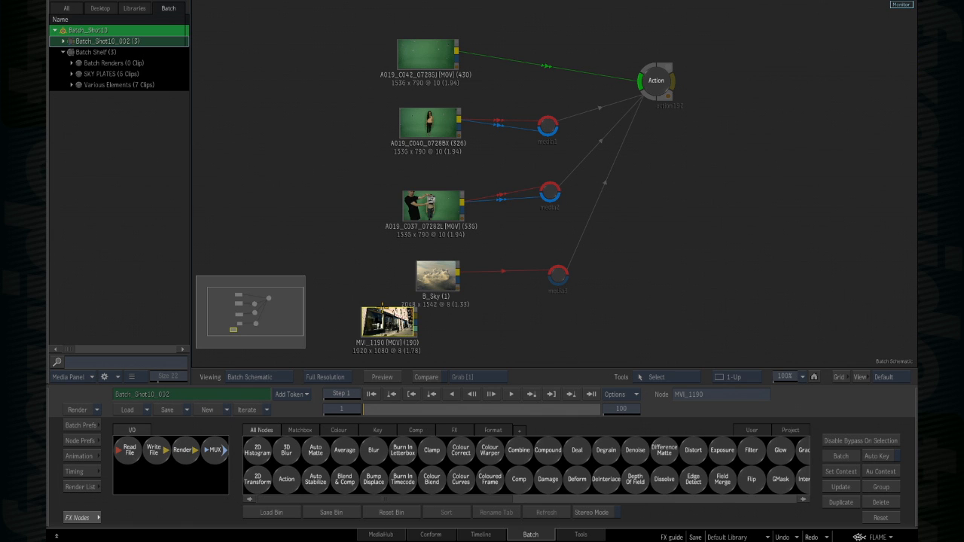
click(177, 397)
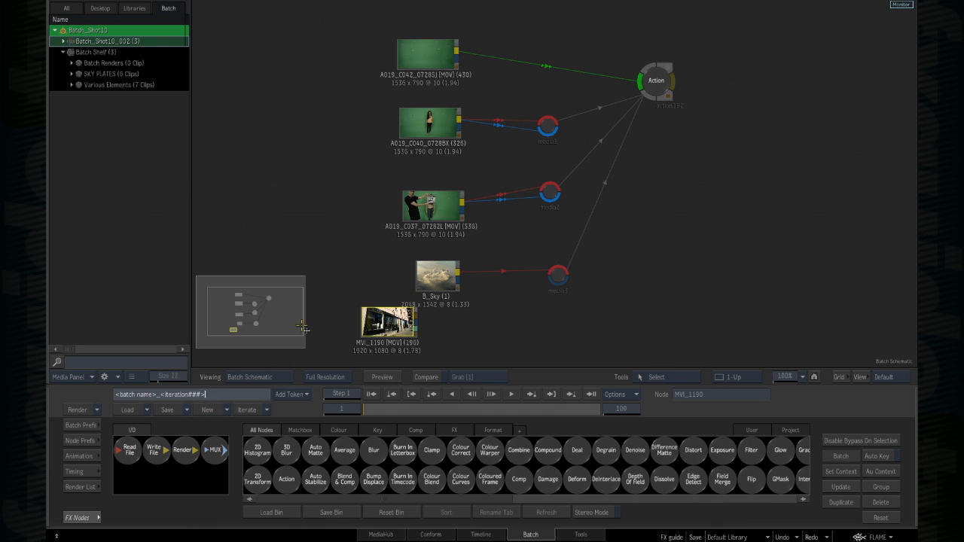
key(Return)
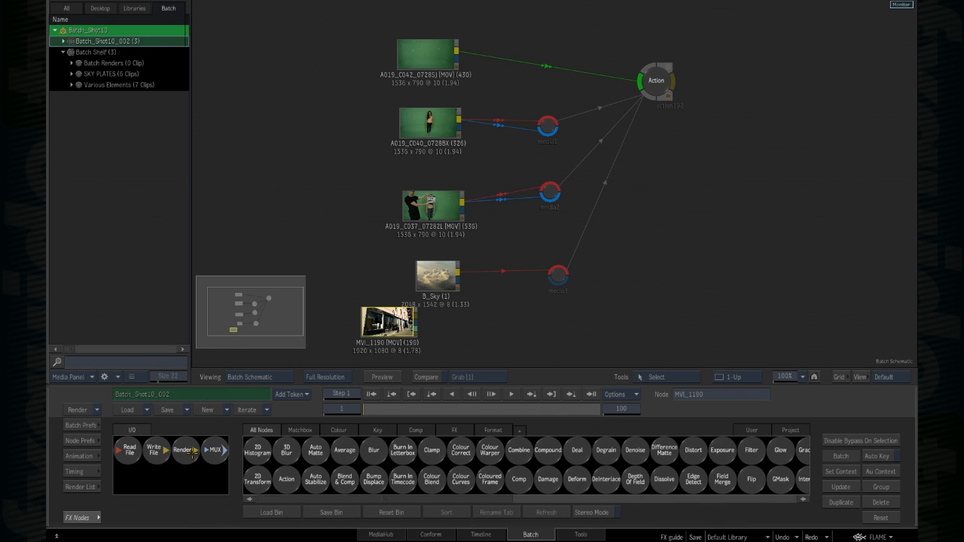
- Add a Render node to the batch schematic, connected to the Action node's output
drag(193, 450, 763, 104)
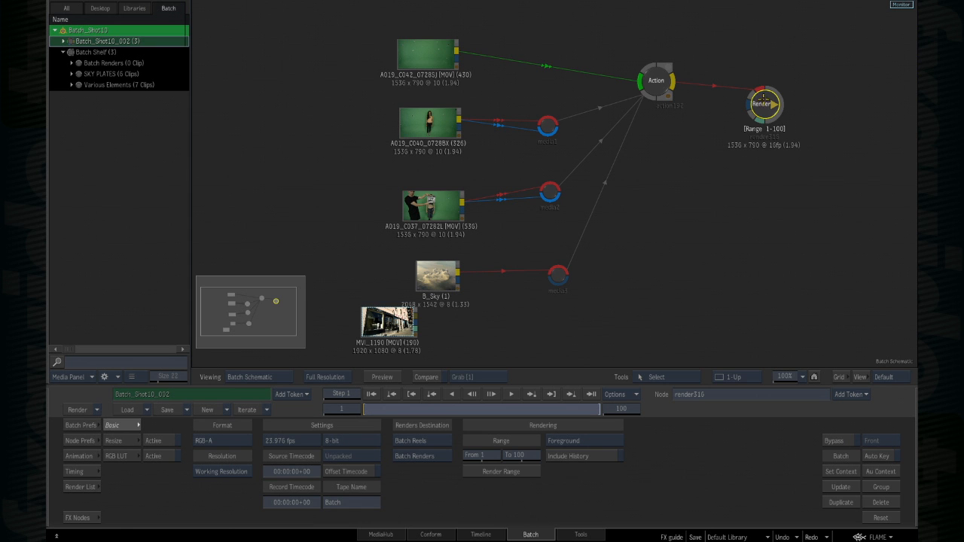
double_click(763, 105)
drag(762, 105, 755, 119)
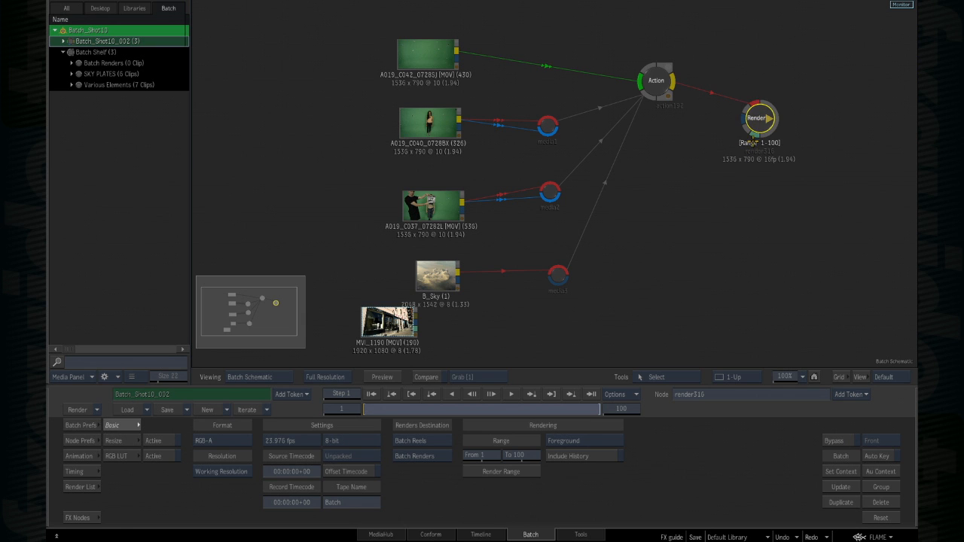
- Replace the Render node's default name with the Batch Name token
click(730, 394)
click(860, 395)
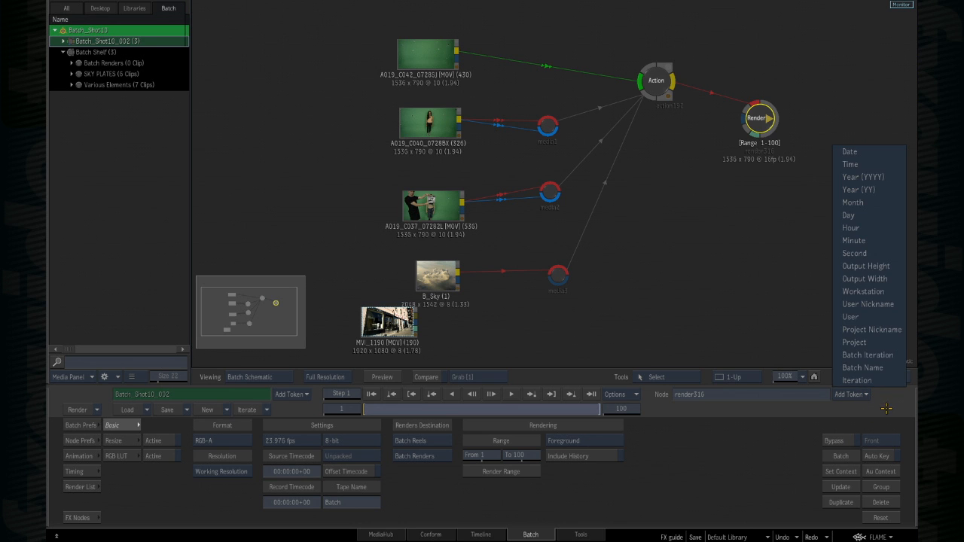
click(878, 369)
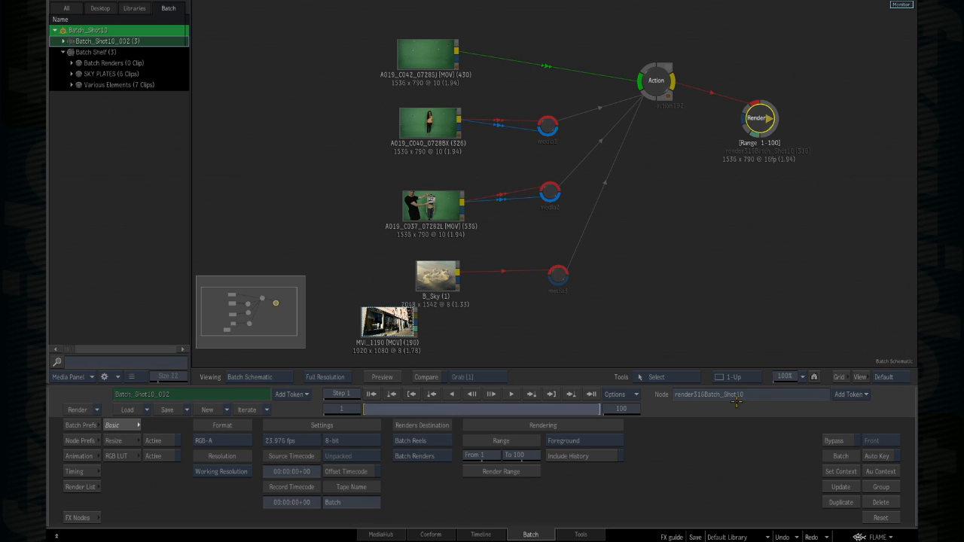
click(700, 395)
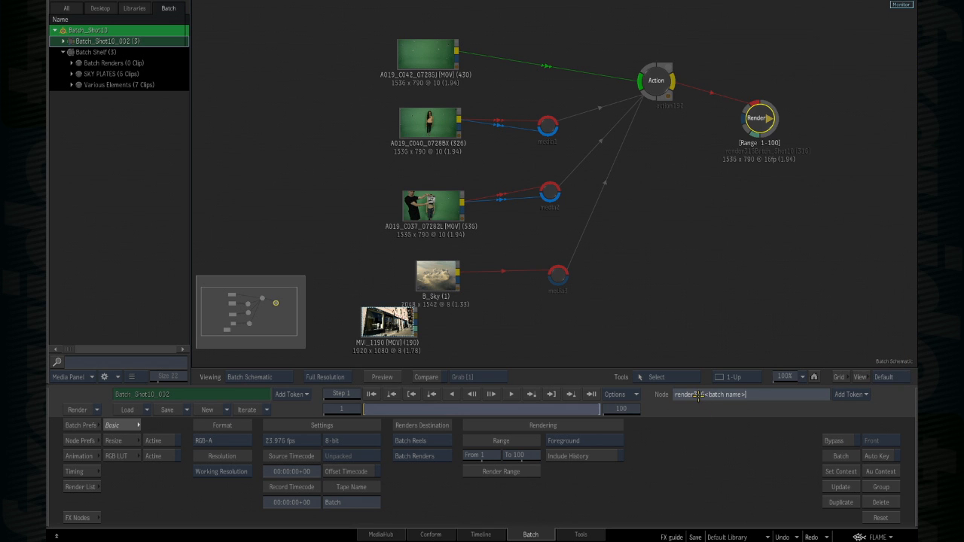
click(704, 394)
key(BackSpace)
key(BackSpace)
key(BackSpace)
key(BackSpace)
key(BackSpace)
key(BackSpace)
key(BackSpace)
key(BackSpace)
key(BackSpace)
click(737, 393)
- Append the Iteration token to the Render node's name, separated from the Batch Name token by an underscore
click(867, 394)
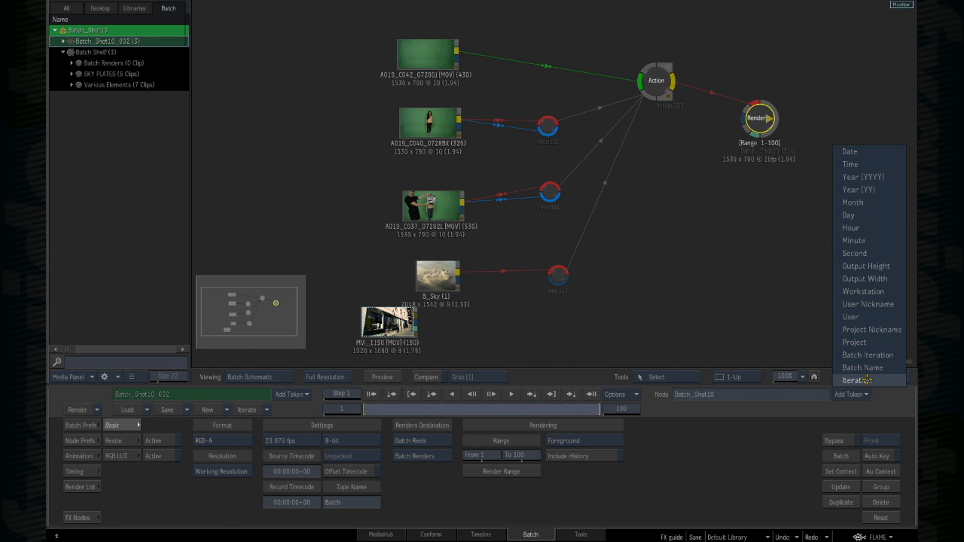
click(866, 380)
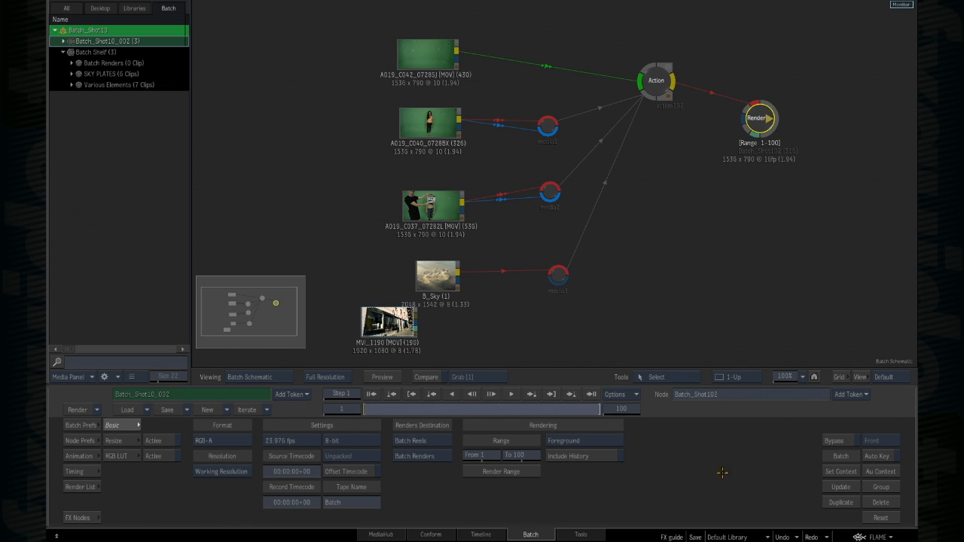
click(716, 394)
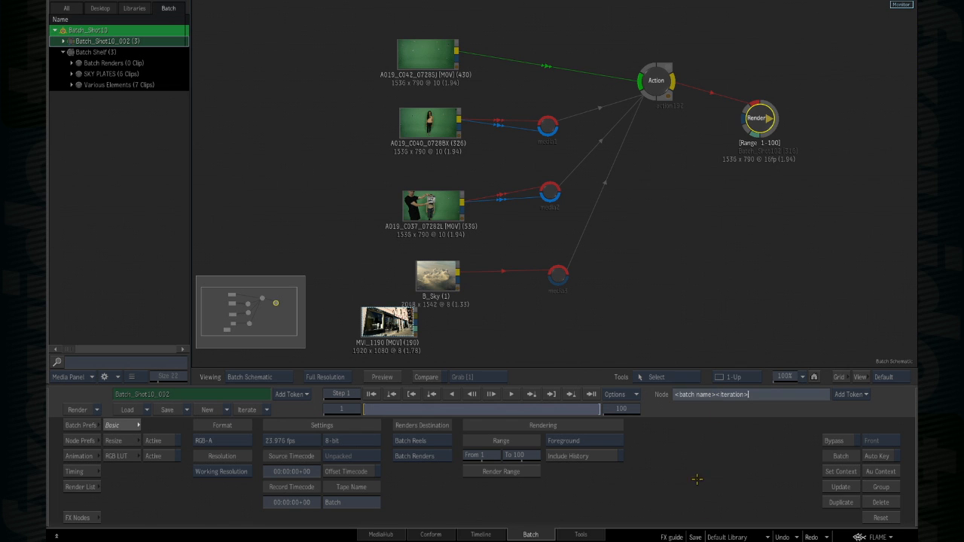
click(714, 394)
text(_)
key(Return)
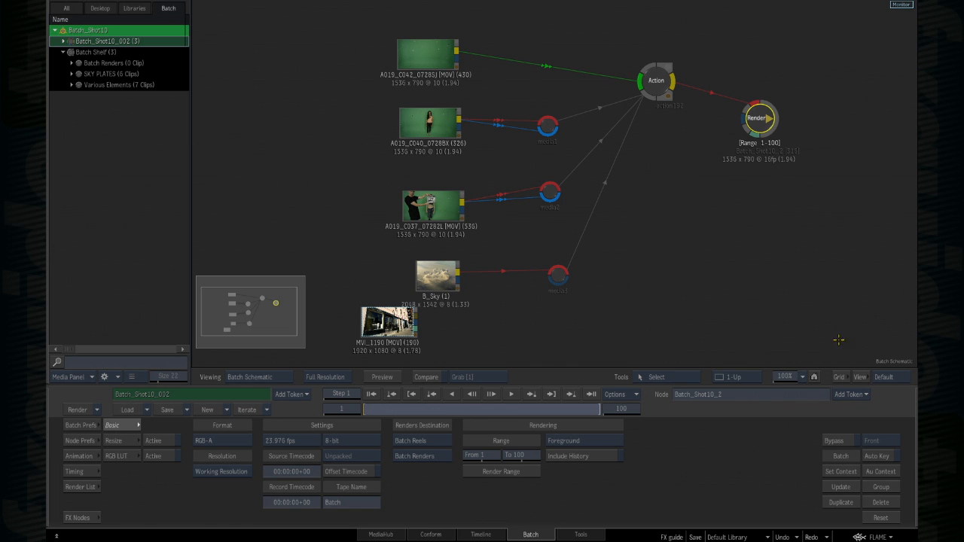
- Move the Render node slightly farther from the Action node and shift the MVI_1190 node out from under B_Sky
drag(753, 111, 775, 118)
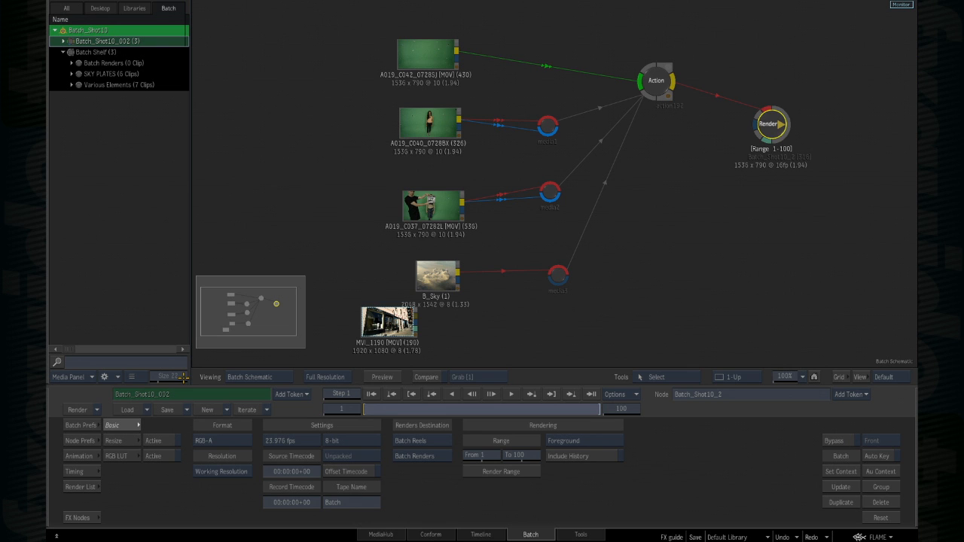
drag(778, 121, 787, 123)
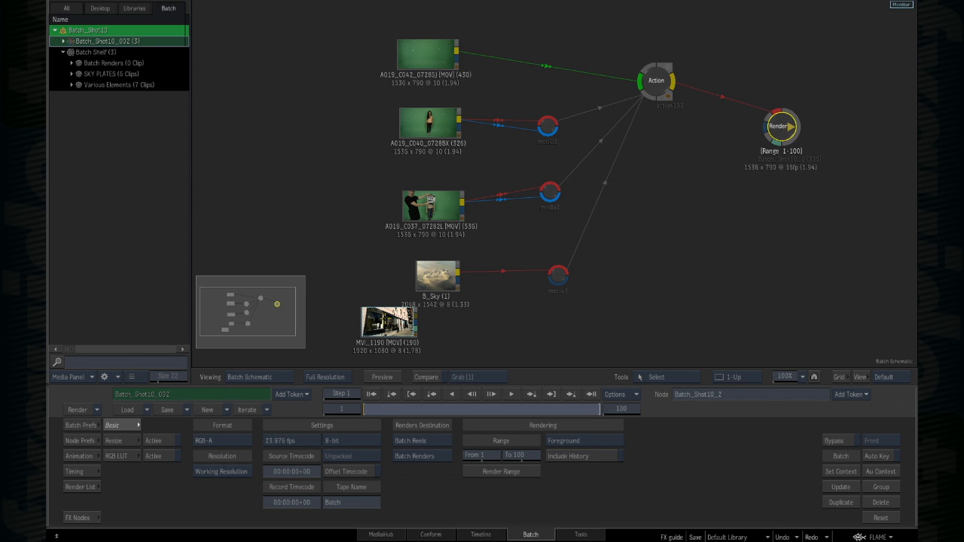
drag(377, 313, 497, 314)
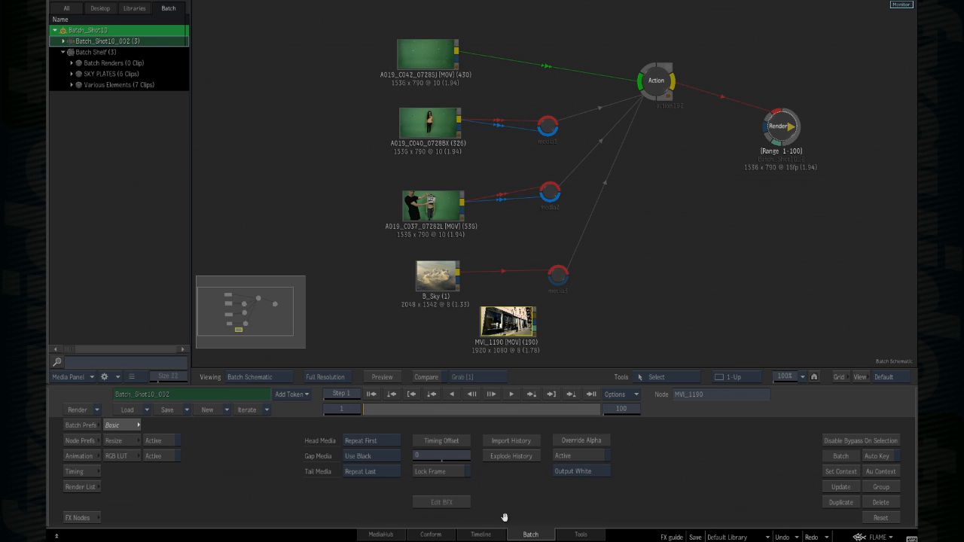
- Show the timeline's Reels view with the whole desktop listed, and display the reels of each batch group in turn
click(481, 534)
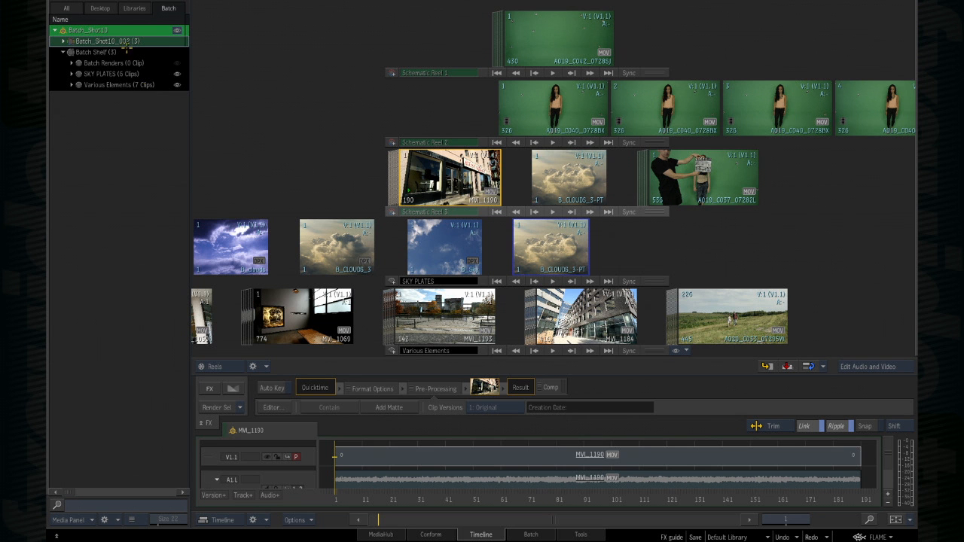
click(101, 9)
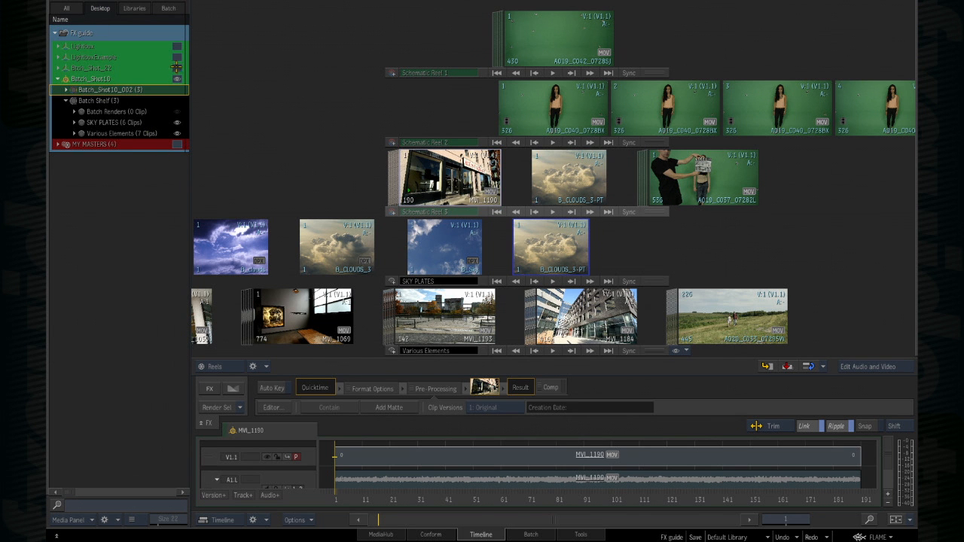
click(178, 68)
click(178, 57)
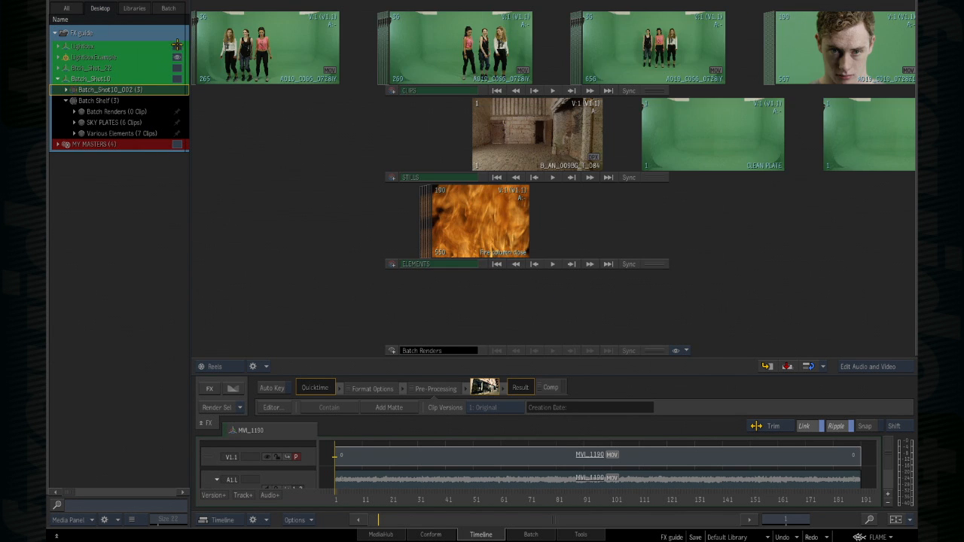
click(177, 46)
click(177, 57)
click(177, 68)
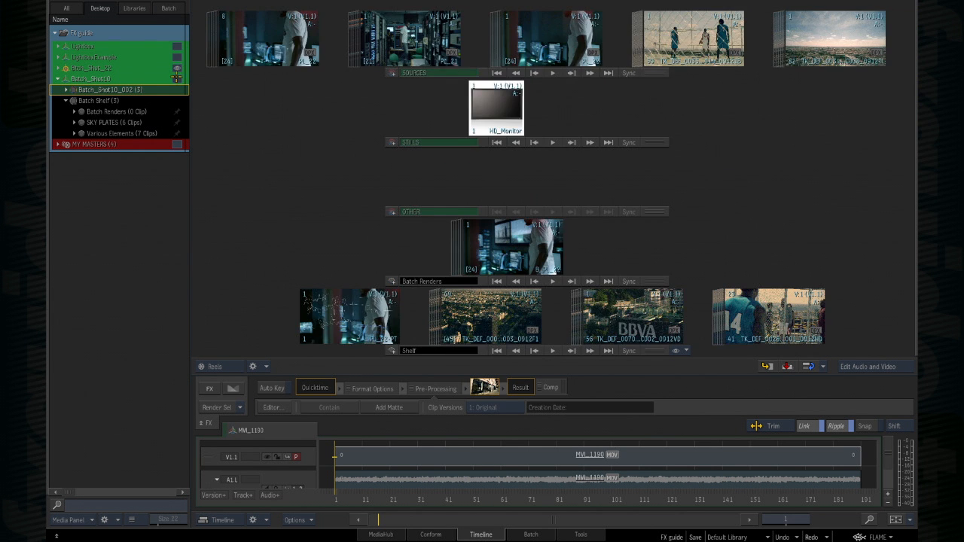
click(177, 79)
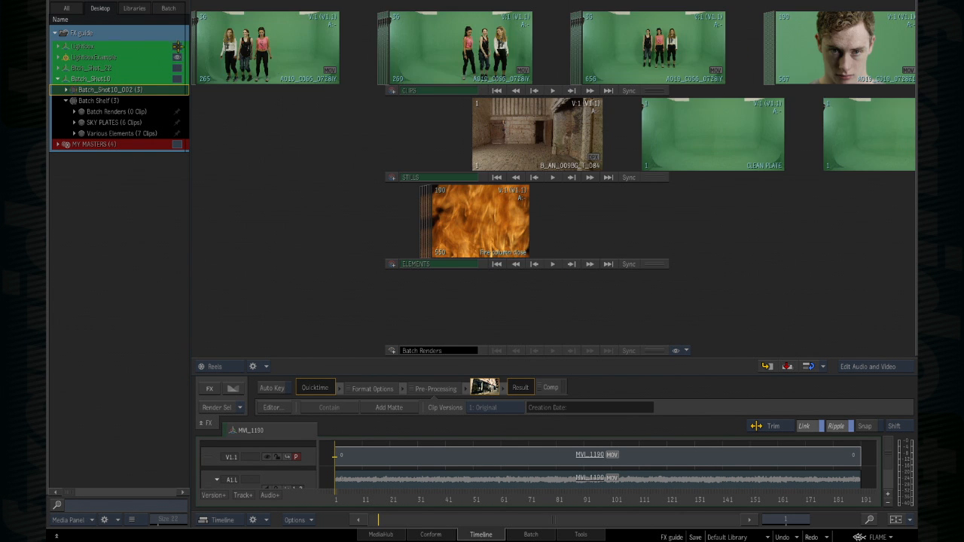
click(177, 47)
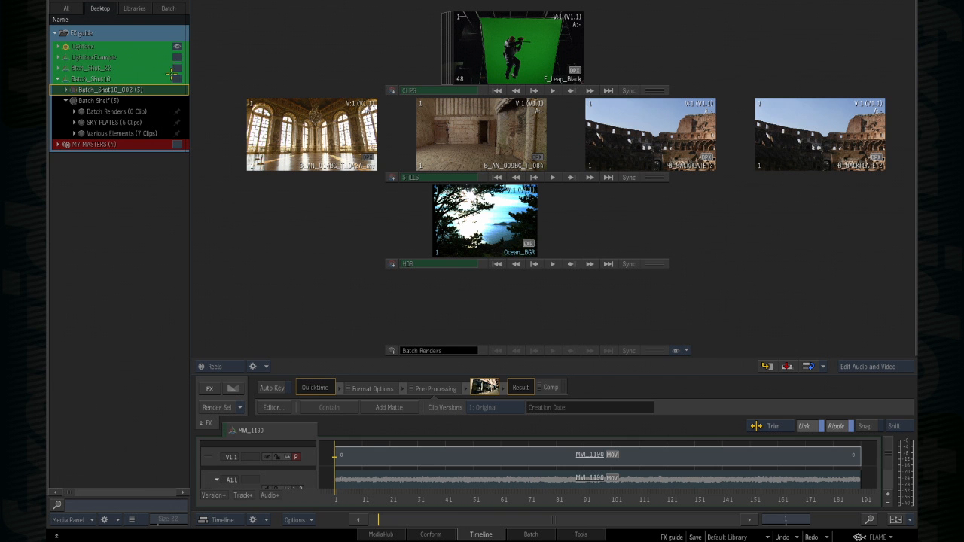
click(177, 68)
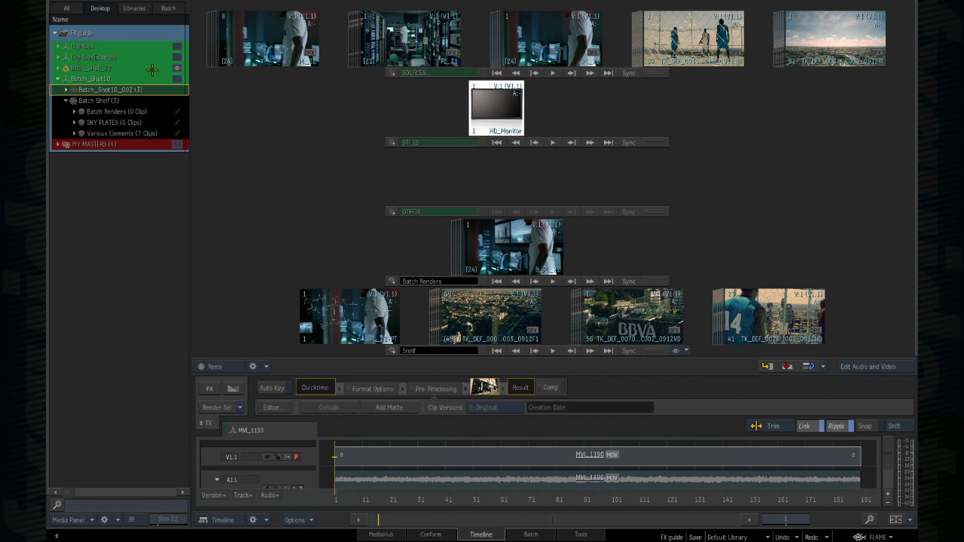
- Select the Btch_Shot_22 batch group, view its batch schematic, and return to its reels
click(175, 71)
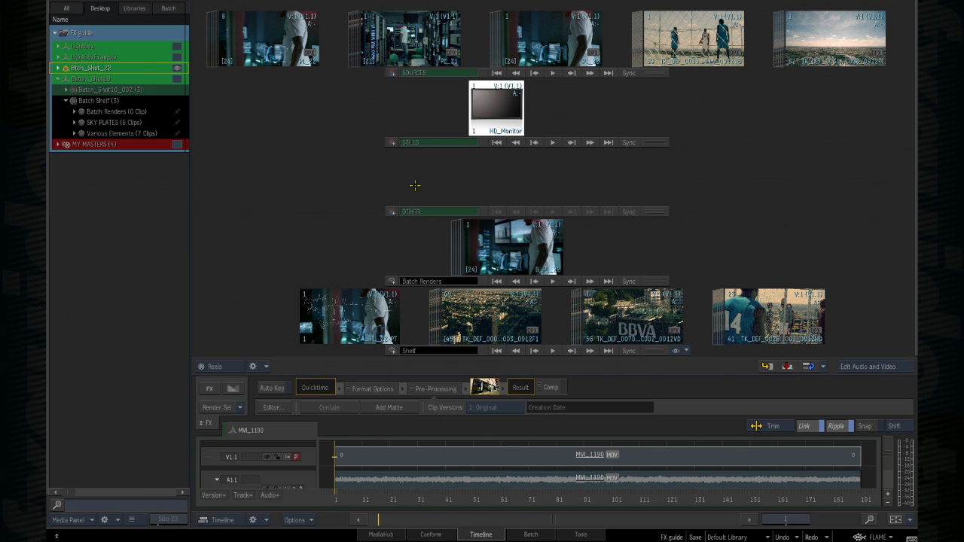
key(shift+4)
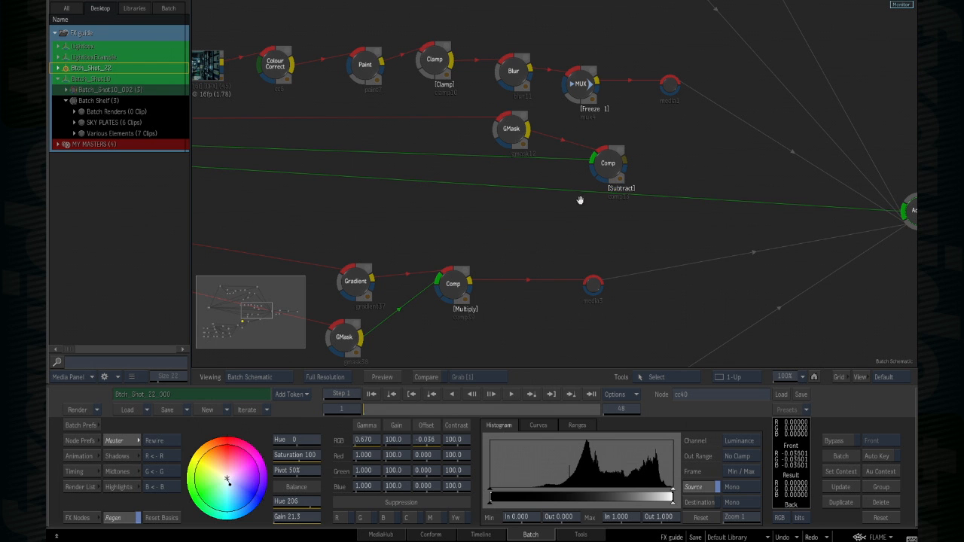
key(shift+3)
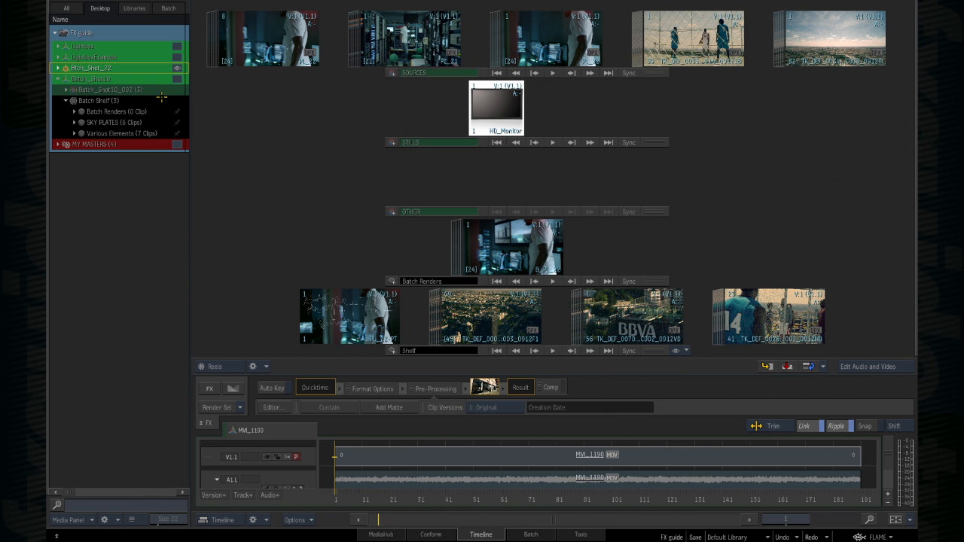
- Display the reels of the LightboxExample and Lightbox batch groups, ending on Btch_Shot_22
click(178, 57)
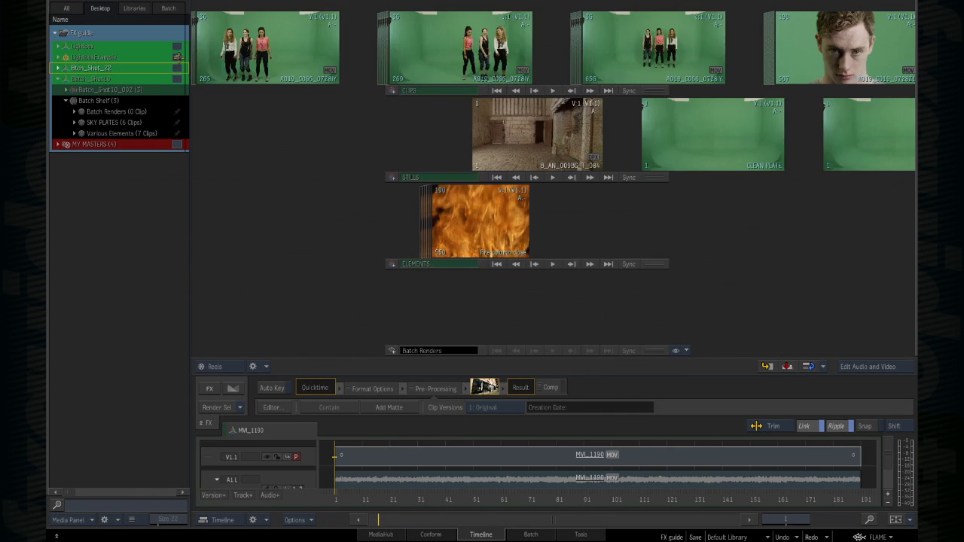
click(178, 46)
click(178, 57)
click(177, 67)
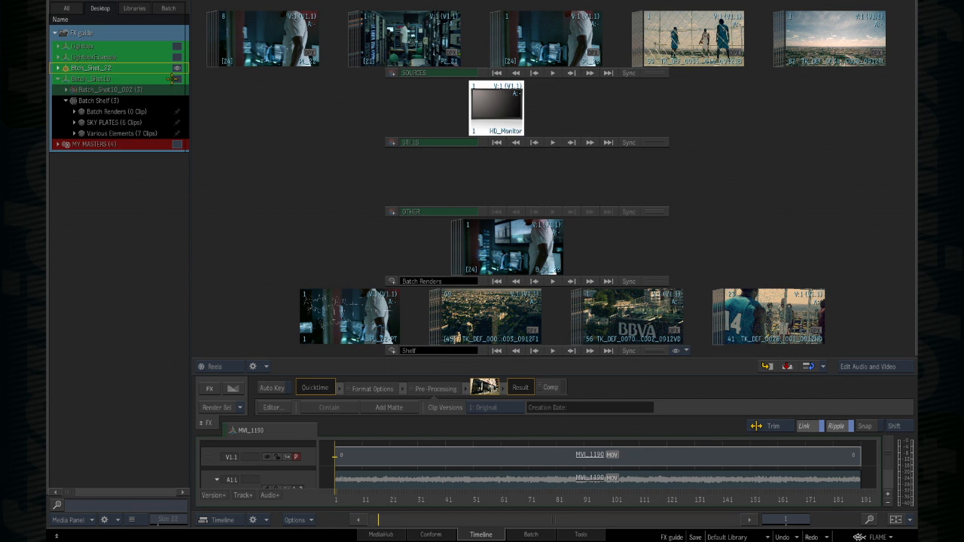
- Collapse Batch_Shot10, display the MY MASTERS reel group, and pin its FIRE ELEMENTS reel in the Reels view
click(56, 78)
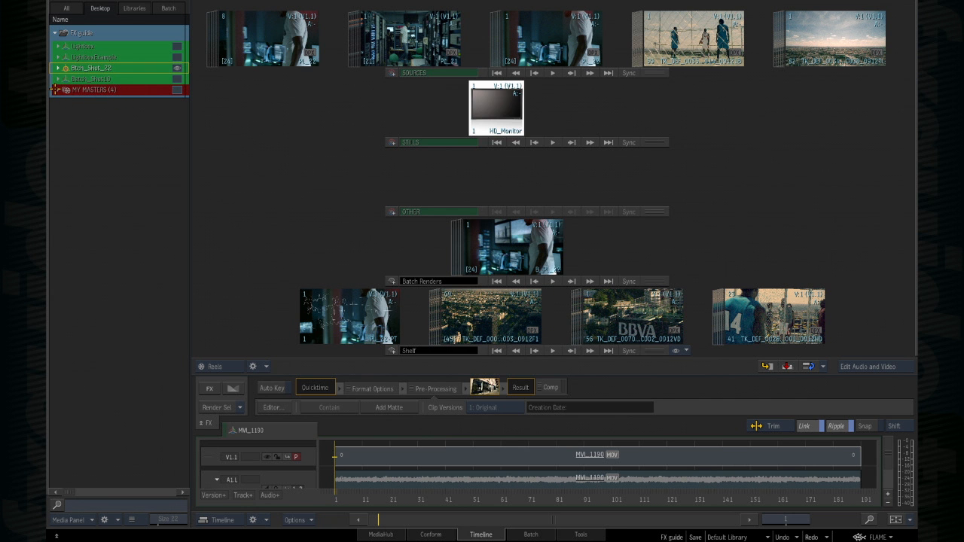
click(177, 90)
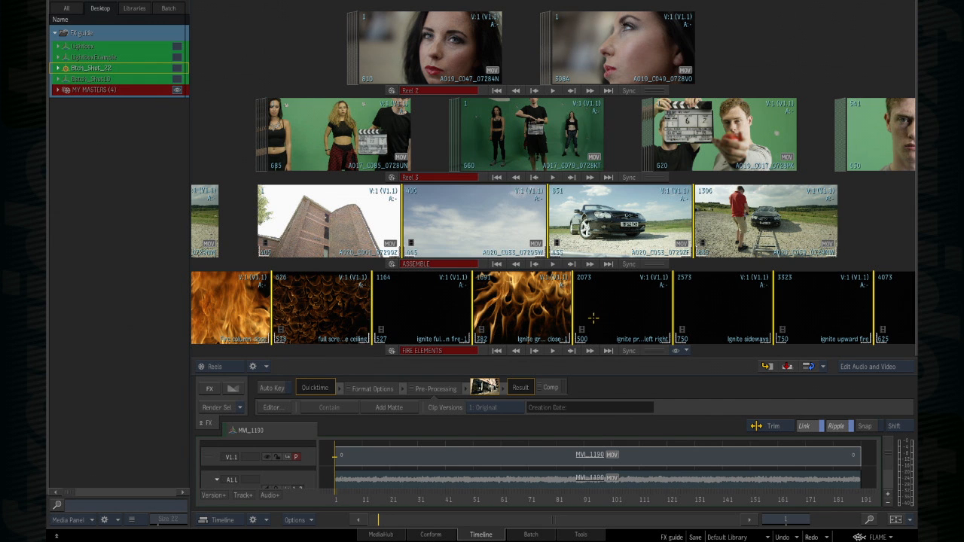
drag(226, 309, 486, 306)
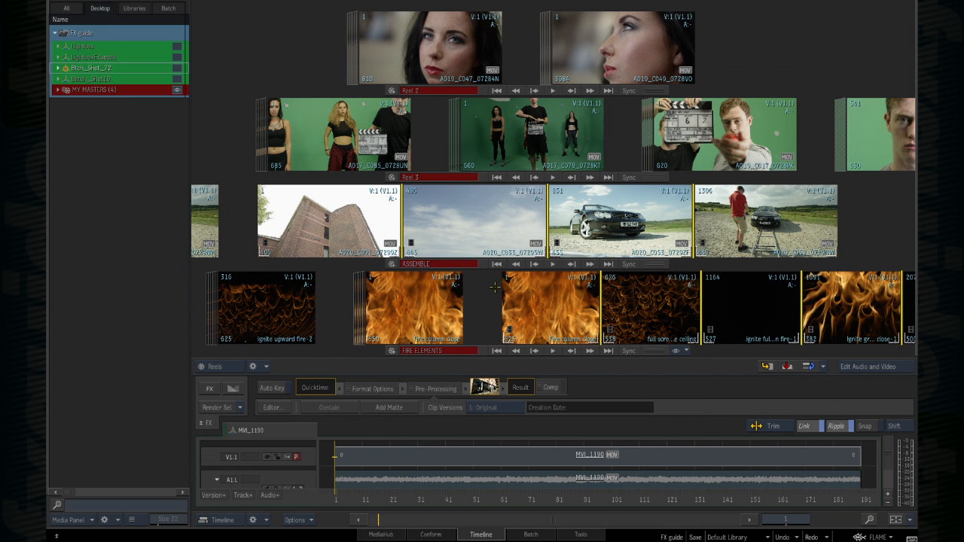
key(p)
- Display Batch_Shot10's reels, select that batch group, and browse the clips of the pinned FIRE ELEMENTS reel
click(176, 79)
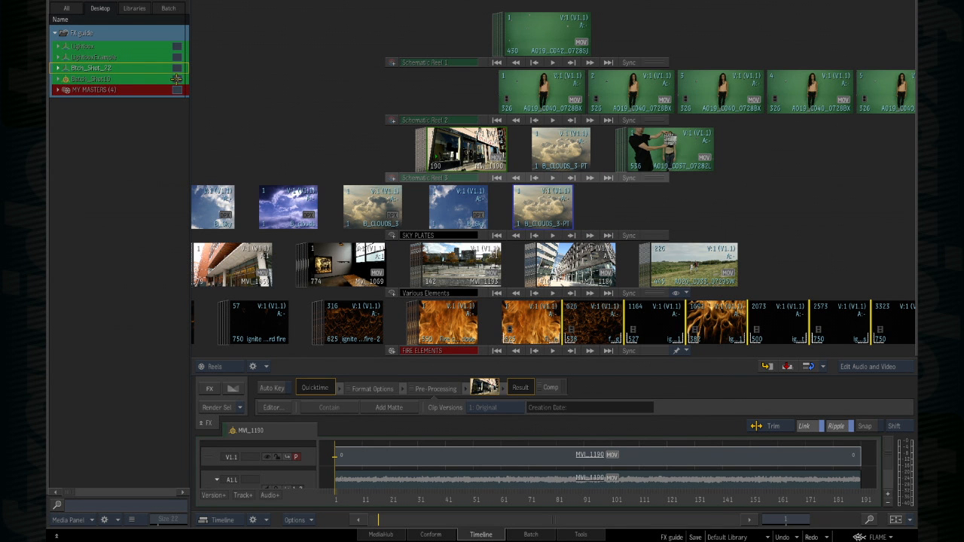
click(154, 78)
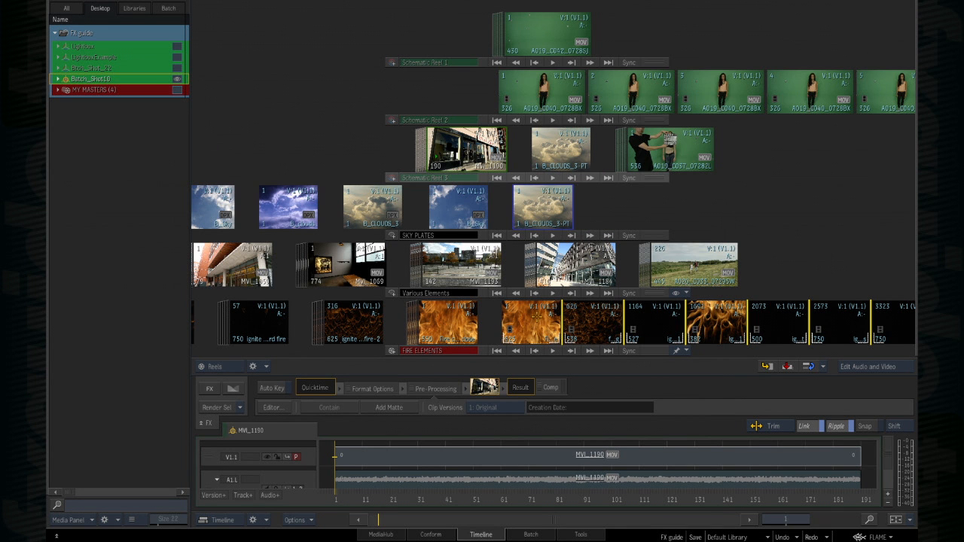
drag(654, 329, 531, 330)
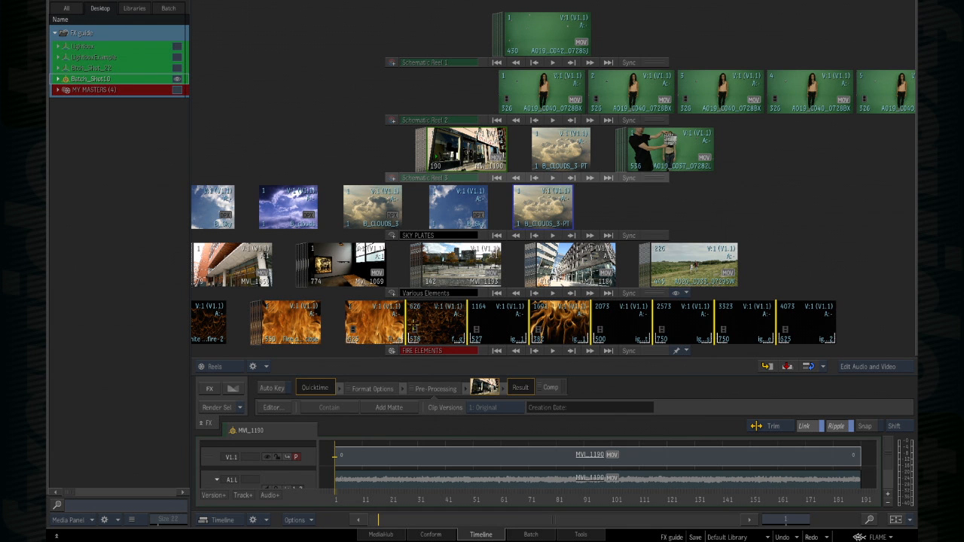
drag(413, 325, 478, 326)
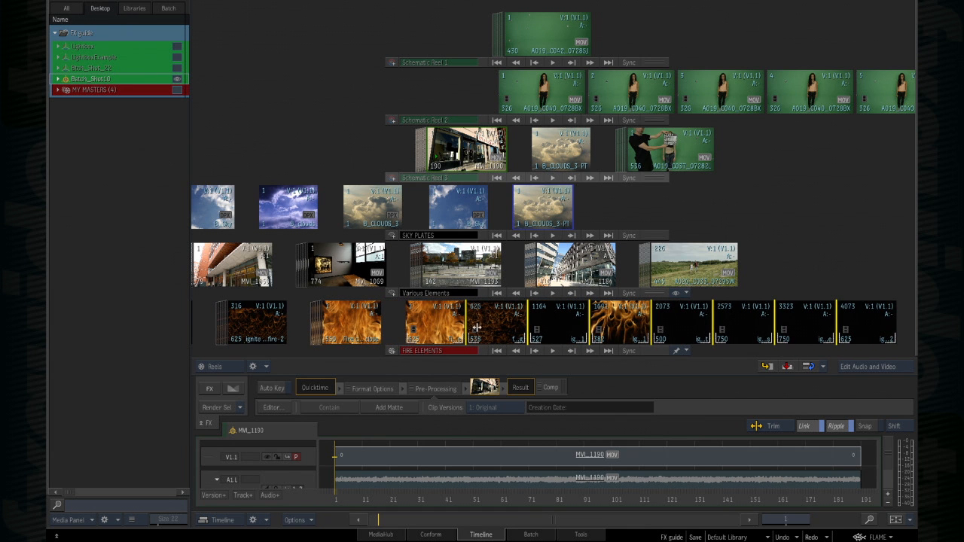
- Switch the pinned reel from FIRE ELEMENTS to ASSEMBLE and load its assembled sequence into the timeline
click(681, 351)
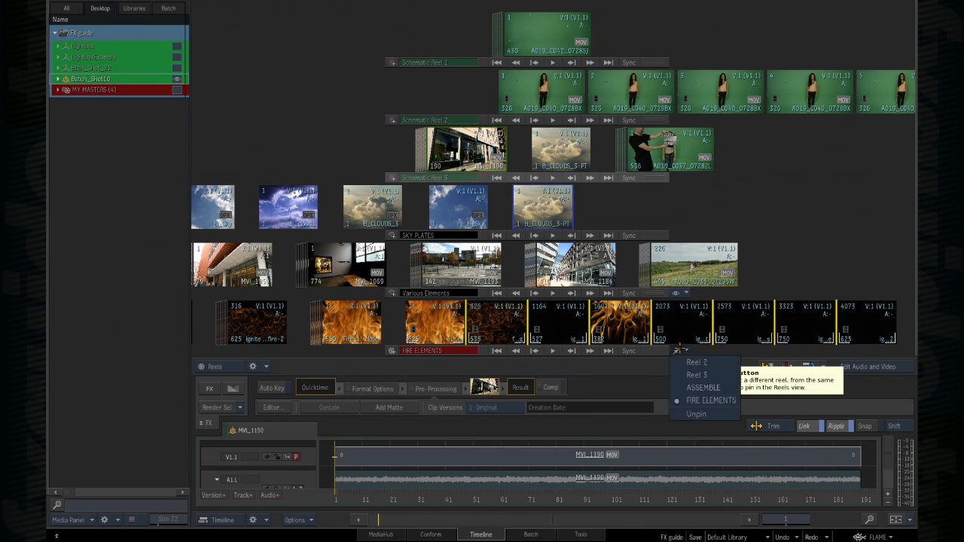
click(702, 387)
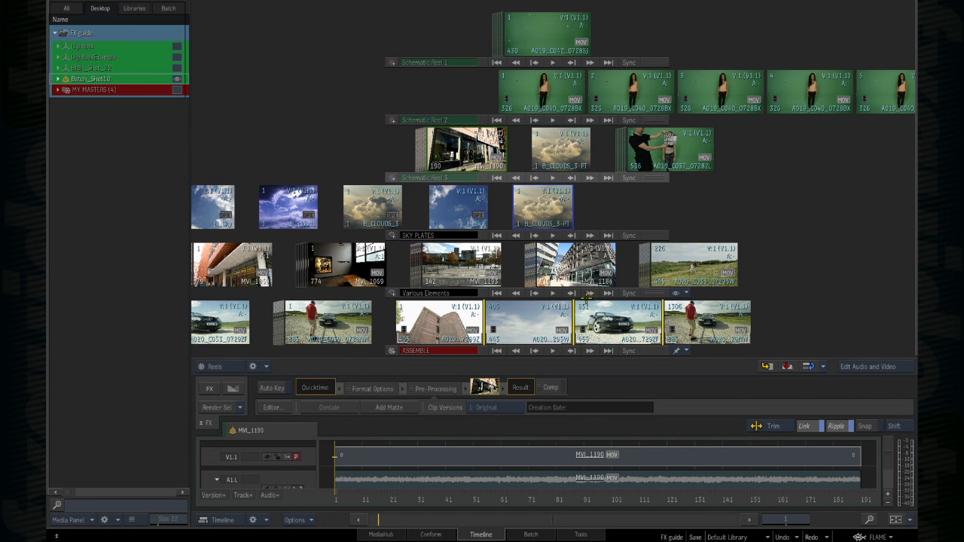
click(615, 311)
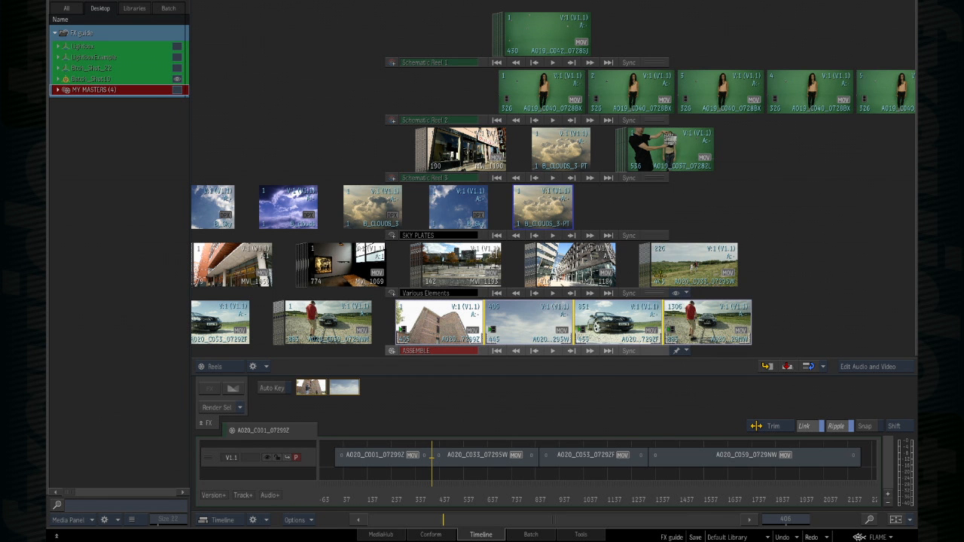
- Display each batch group's reels in turn above the pinned ASSEMBLE reel, ending on Btch_Shot_22
click(177, 68)
click(177, 57)
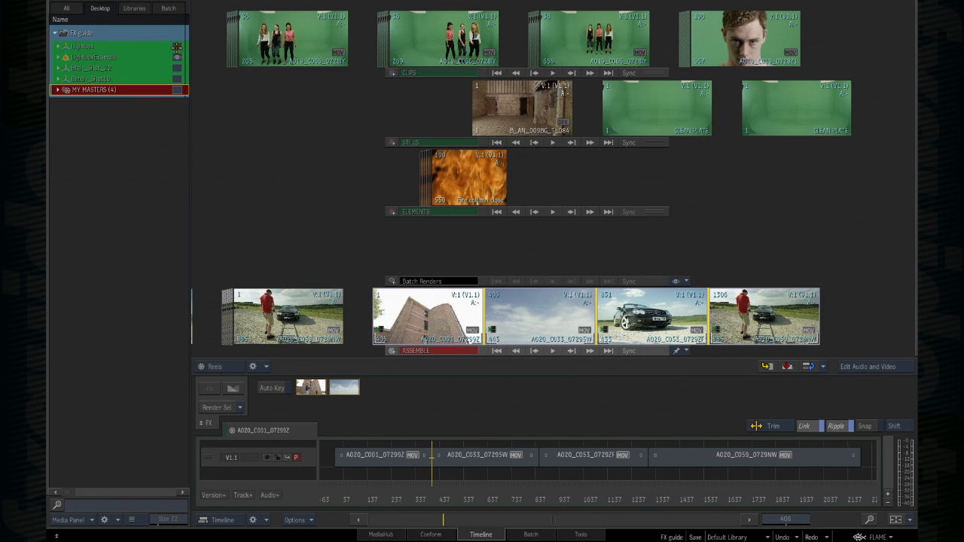
click(177, 46)
click(177, 57)
click(178, 79)
click(177, 68)
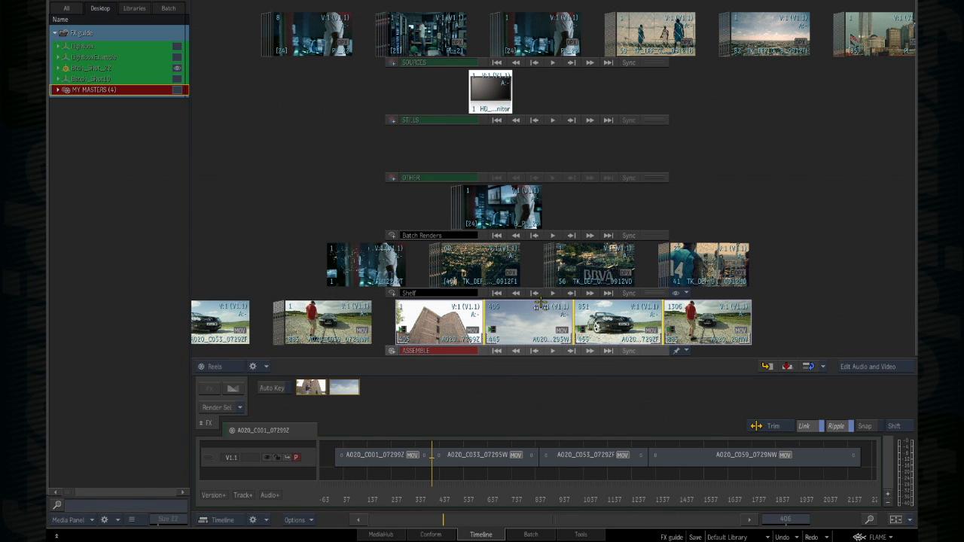
- Pin the FIRE ELEMENTS reel of MY MASTERS as a second pinned reel and display Batch_Shot10's reels
click(177, 90)
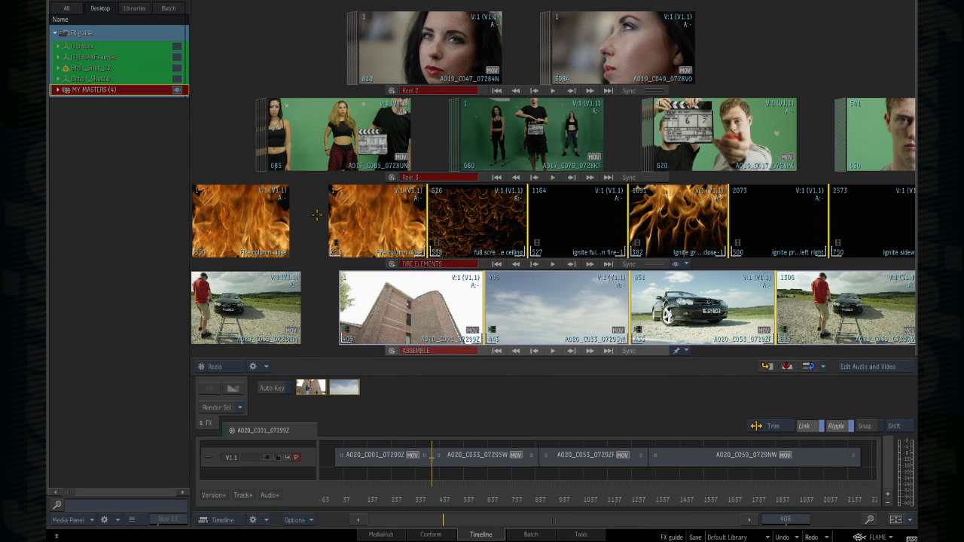
key(p)
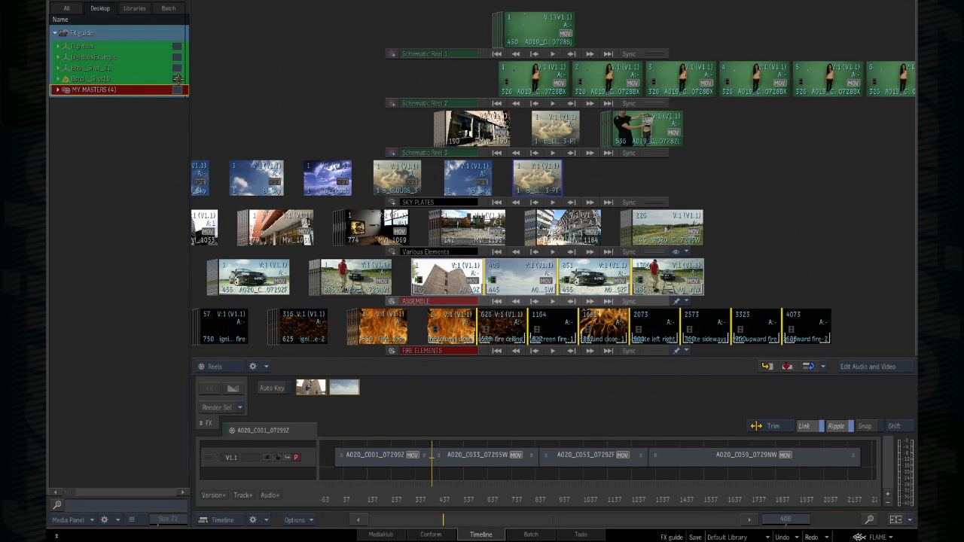
click(178, 79)
- Slide the clips along the pinned ASSEMBLE reel and unpin the FIRE ELEMENTS reel
drag(533, 271, 574, 318)
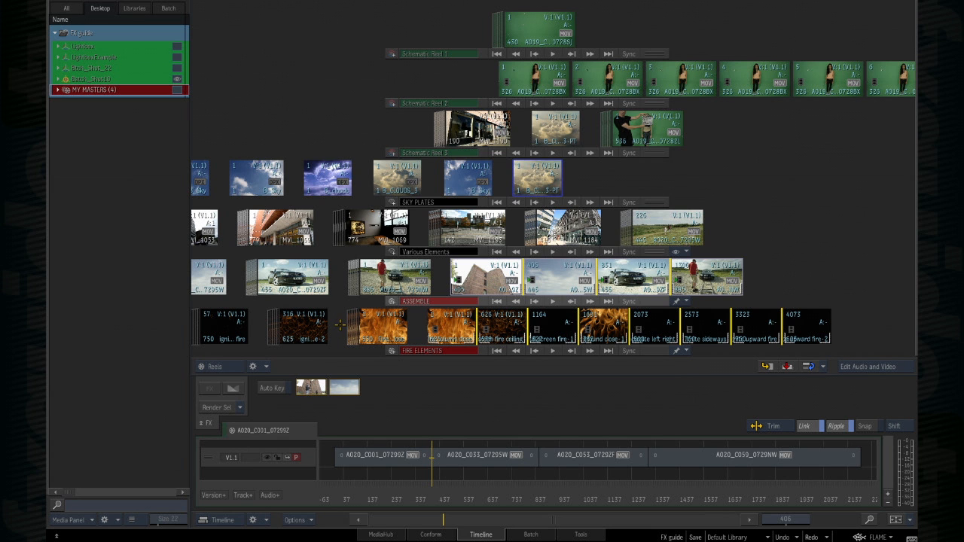
key(plus)
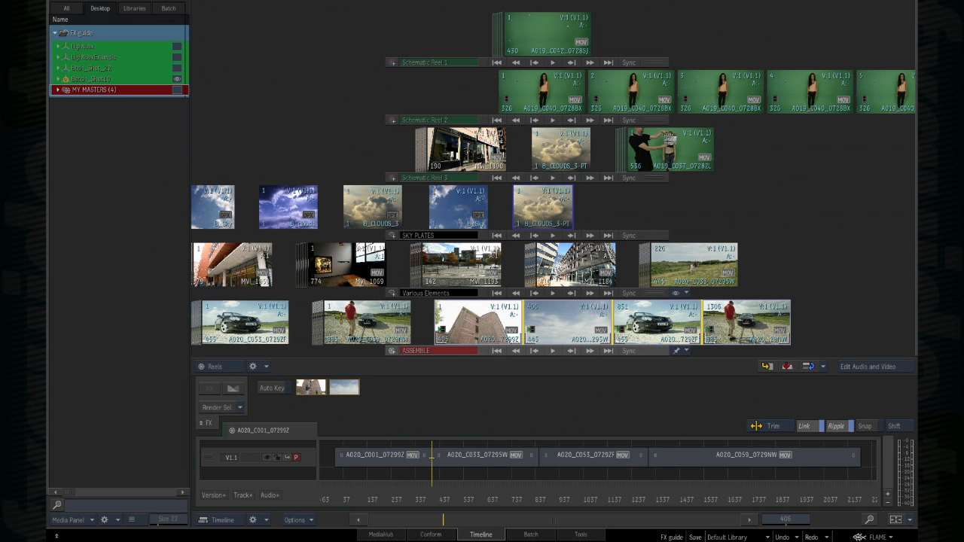
- Open Batch_Shot10's batch schematic, show its Render node's settings, and return to the timeline's Reels view
click(106, 33)
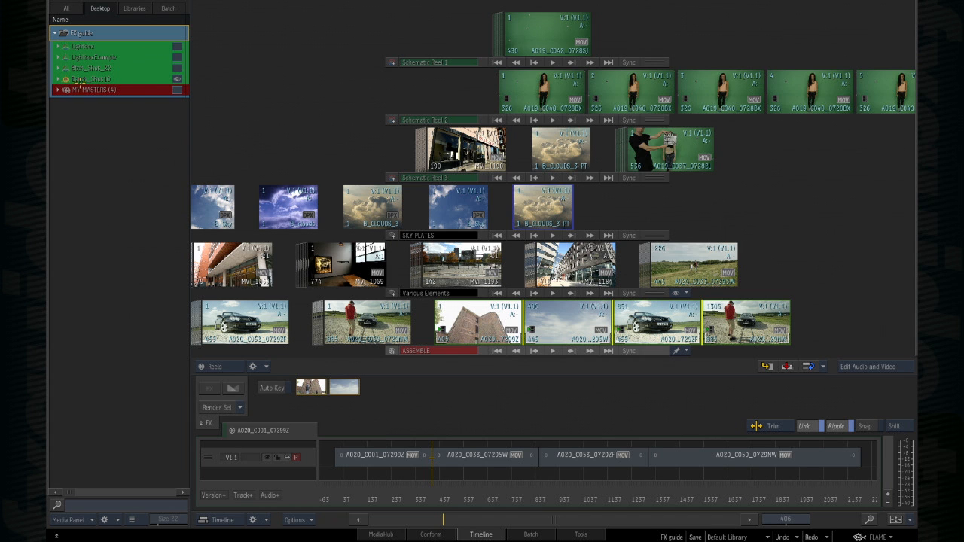
double_click(132, 78)
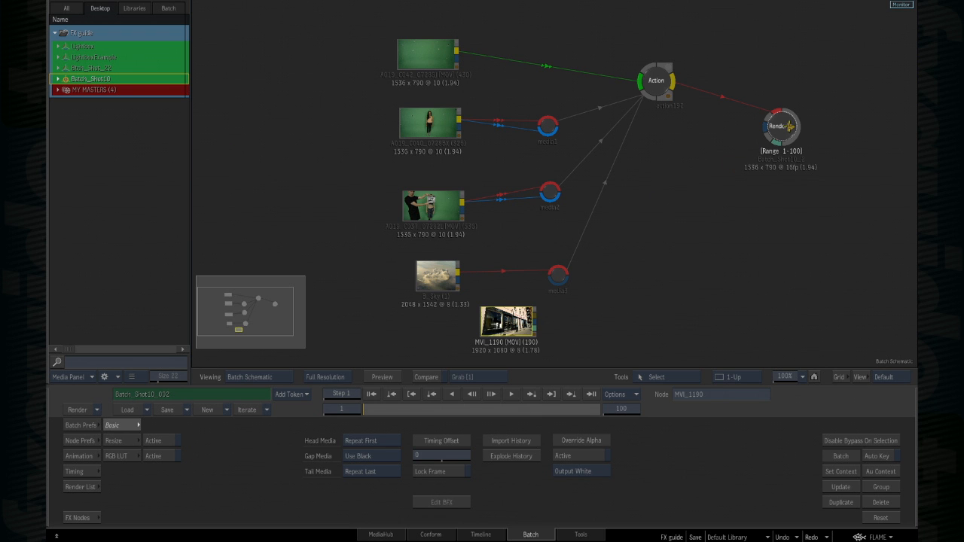
drag(780, 125, 790, 125)
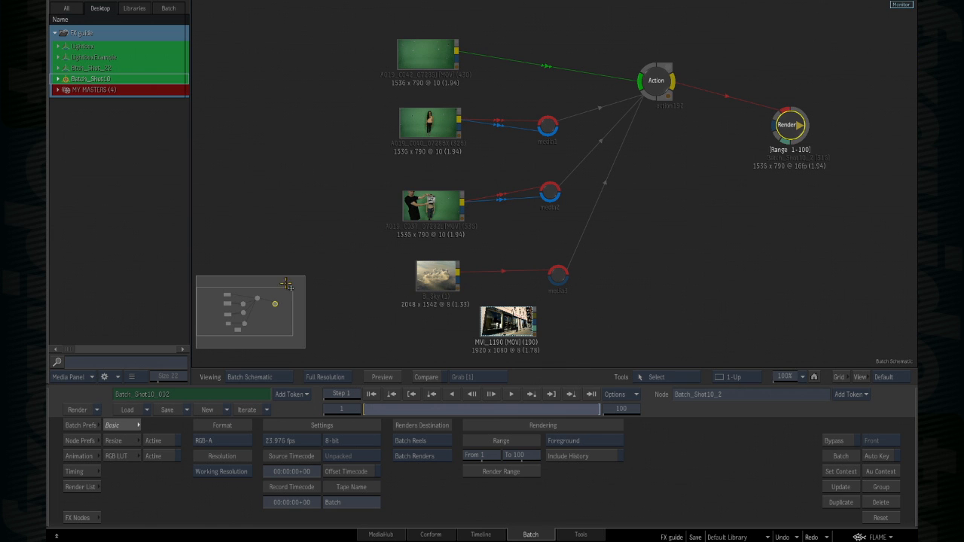
click(481, 534)
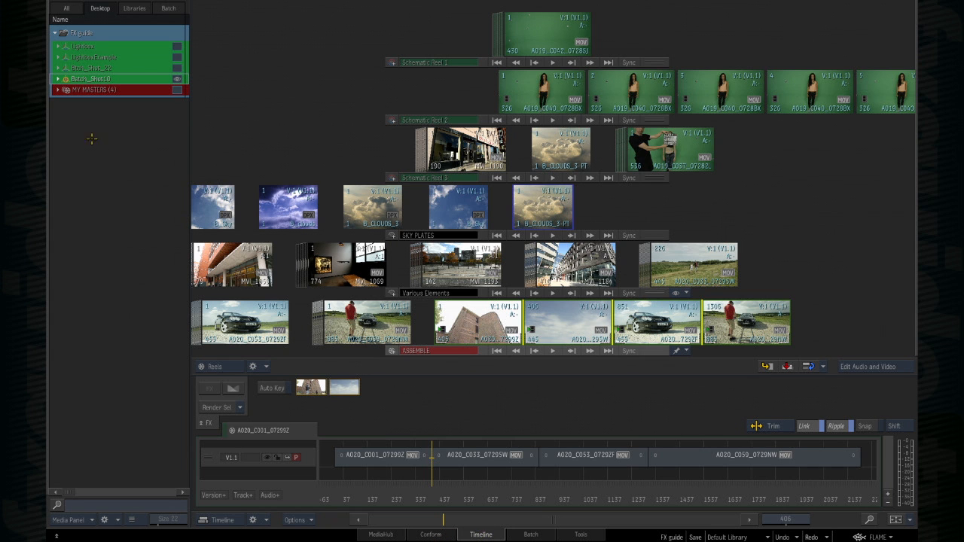
- Expand Batch_Shot10, list the whole workspace with its Libraries expanded, and collapse the VFX_SHOOT_GRANT reel
drag(67, 75, 69, 80)
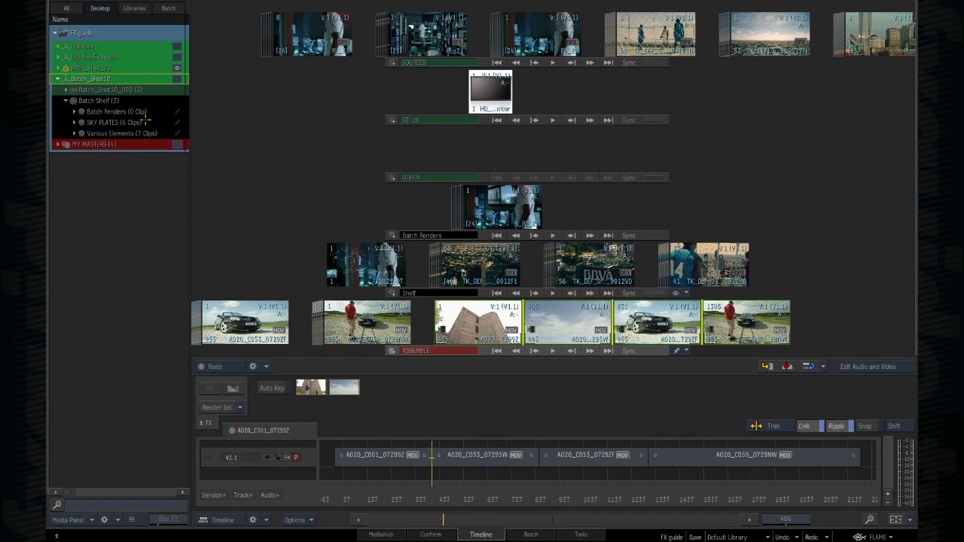
click(67, 9)
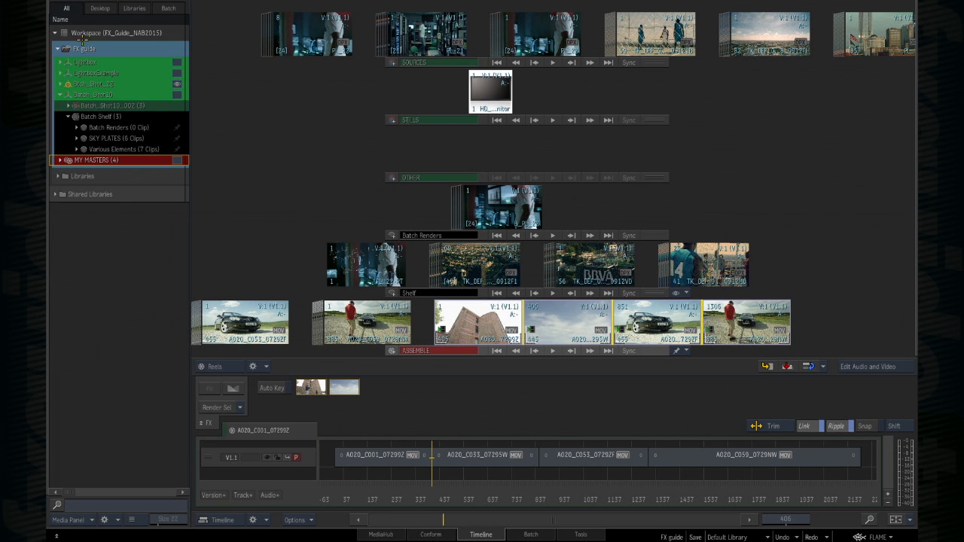
click(57, 176)
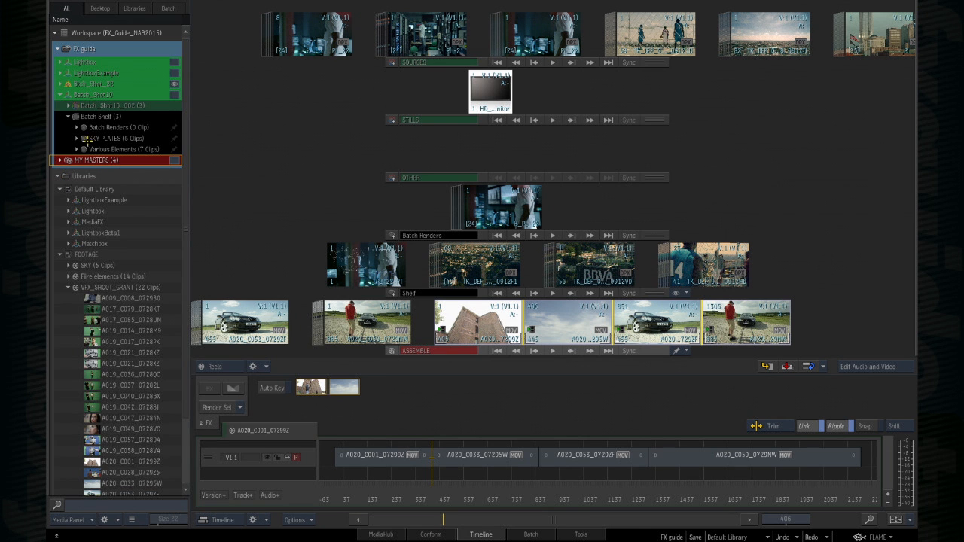
click(68, 287)
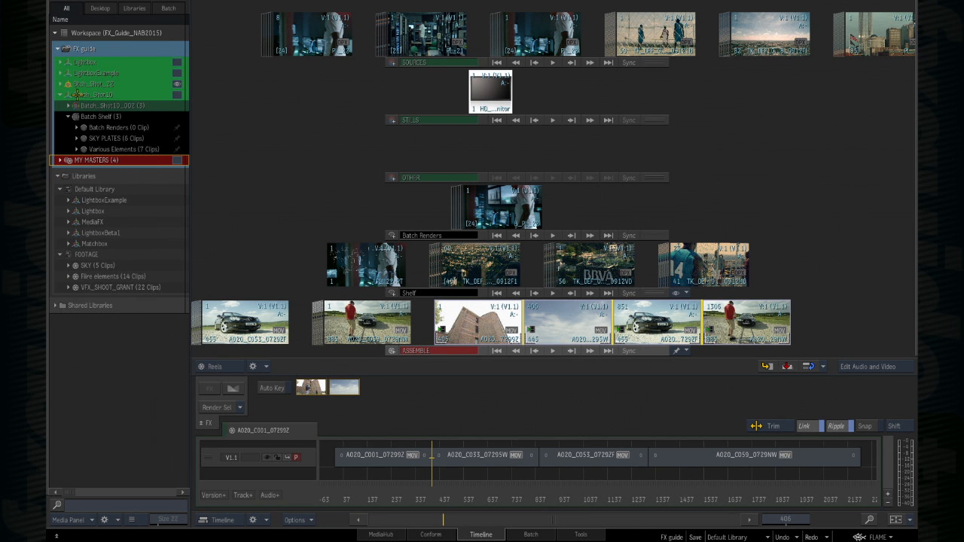
- Copy the Batch_Shot10 batch group from the desktop into the Default Library and return to the desktop-only listing
drag(79, 95, 139, 198)
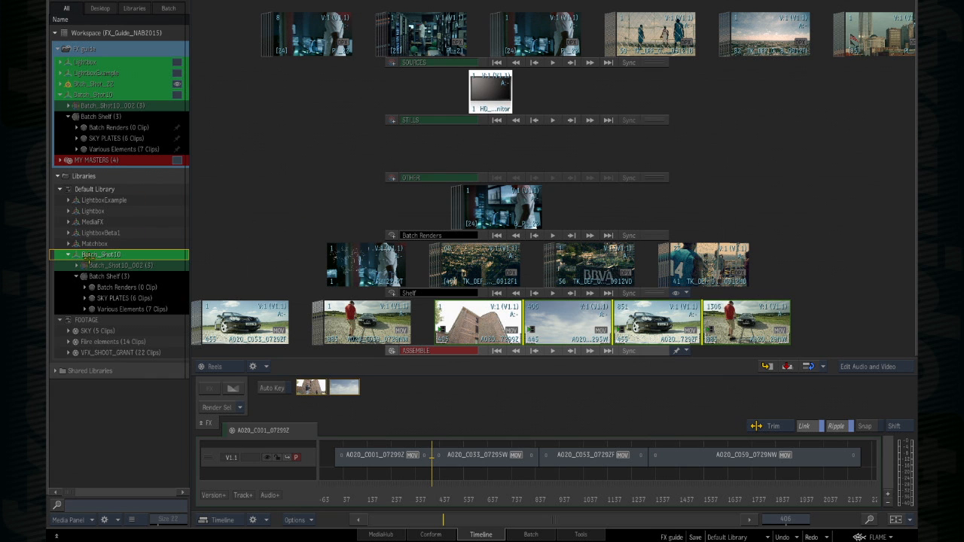
click(100, 8)
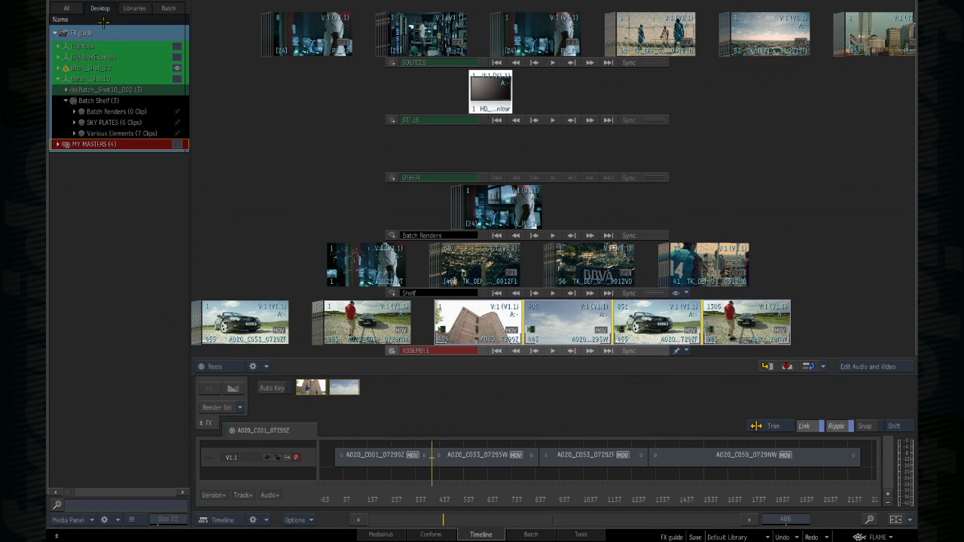